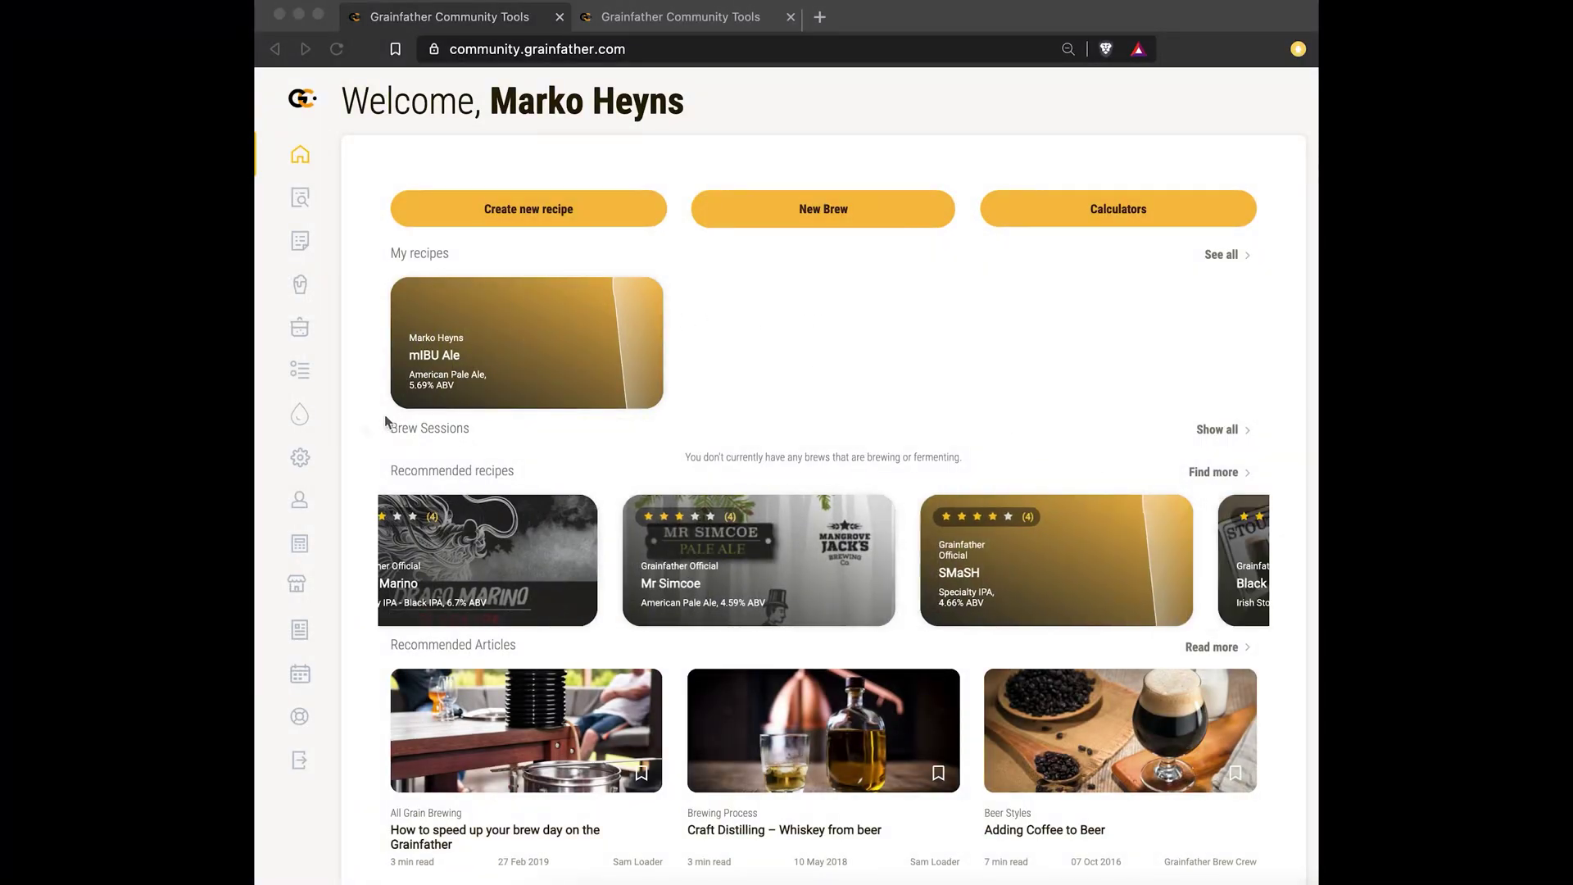
# - Select mIBU as the bitterness formula in the account preferences
pyautogui.click(318, 458)
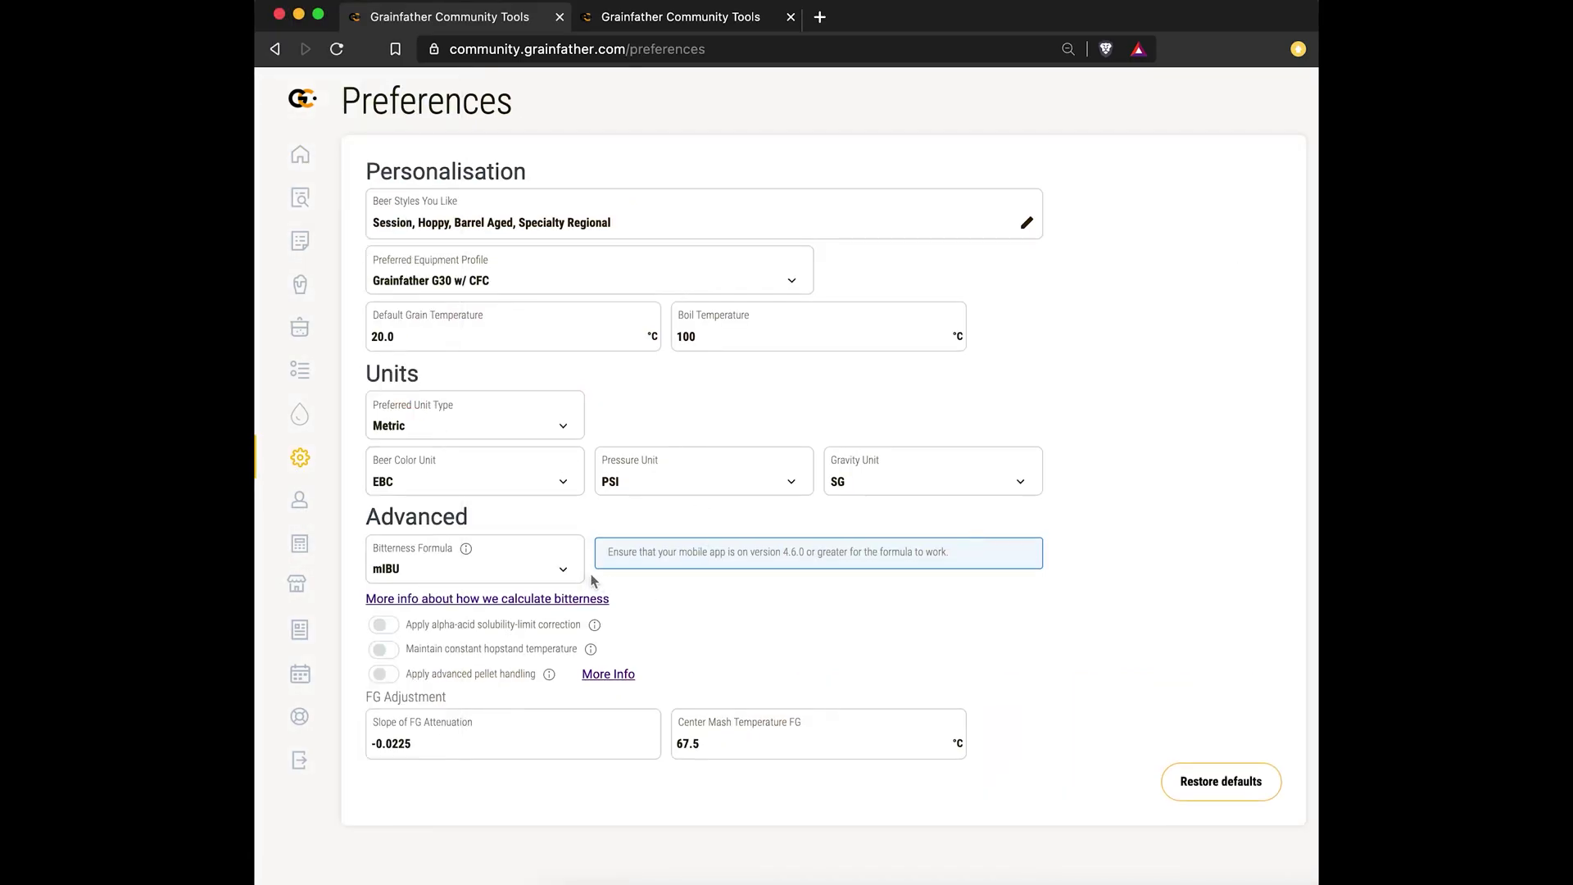
pyautogui.click(563, 568)
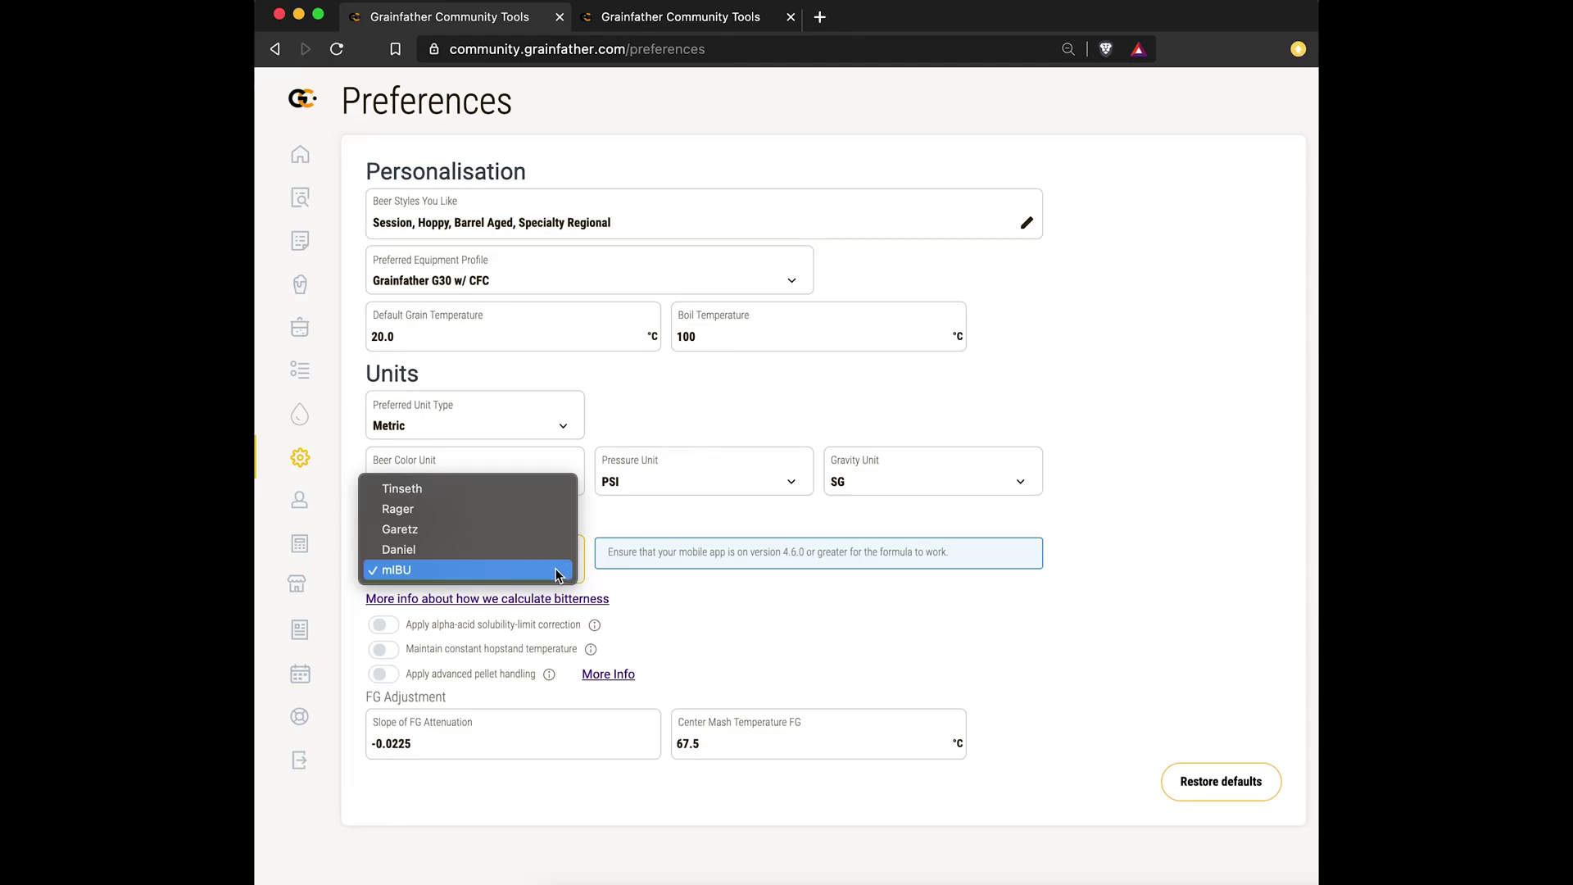
pyautogui.click(561, 570)
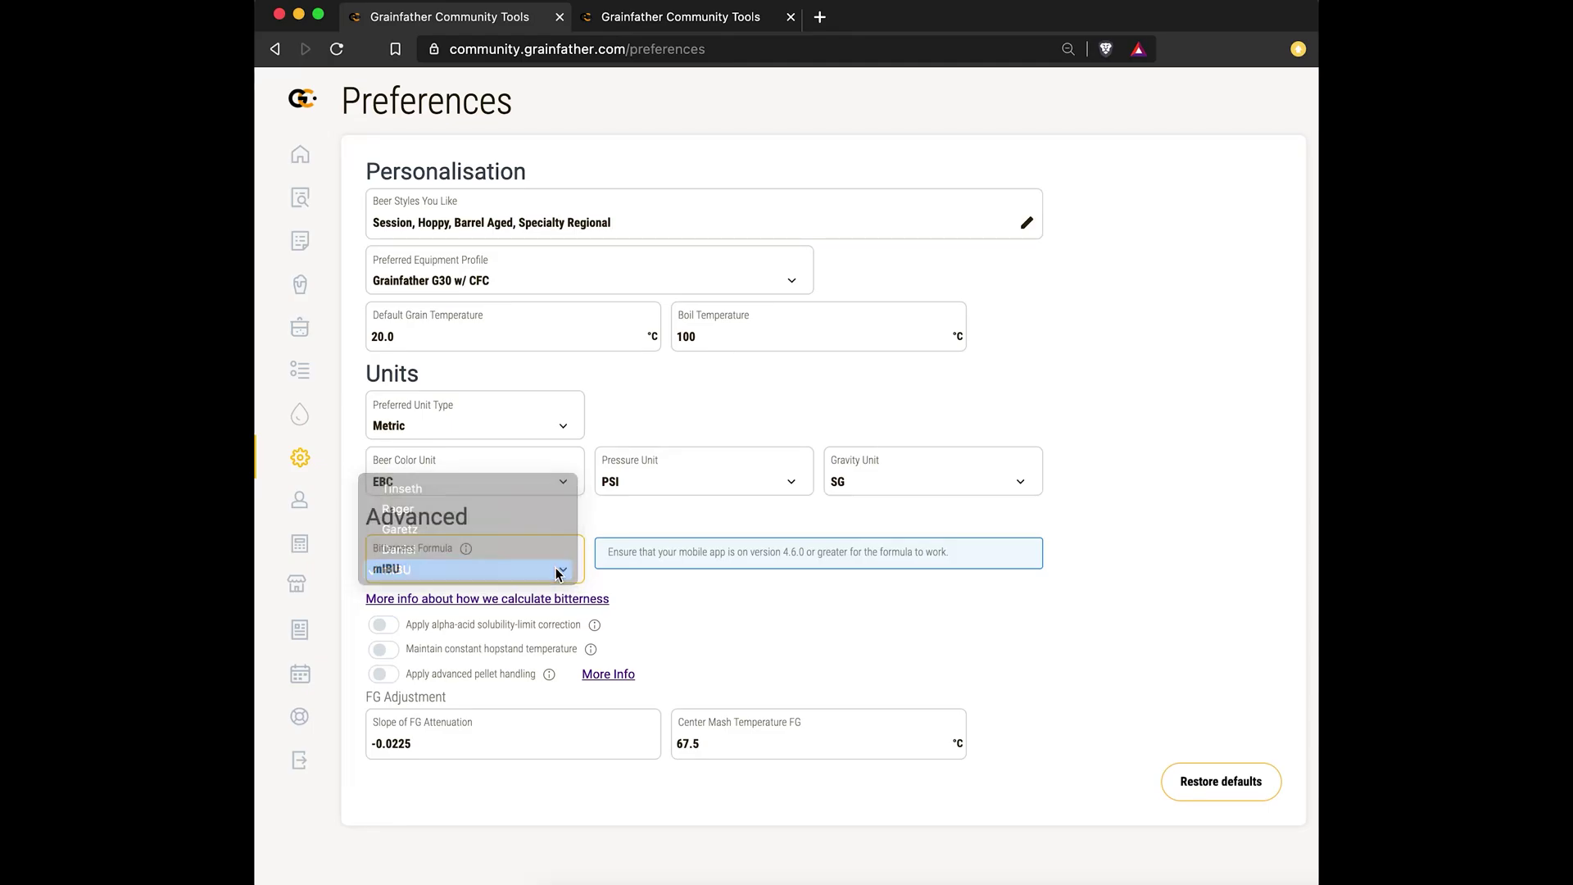
# - Open the Grainfather G30 w/ CFC equipment profile for editing and examine its cooling method setting
pyautogui.click(301, 327)
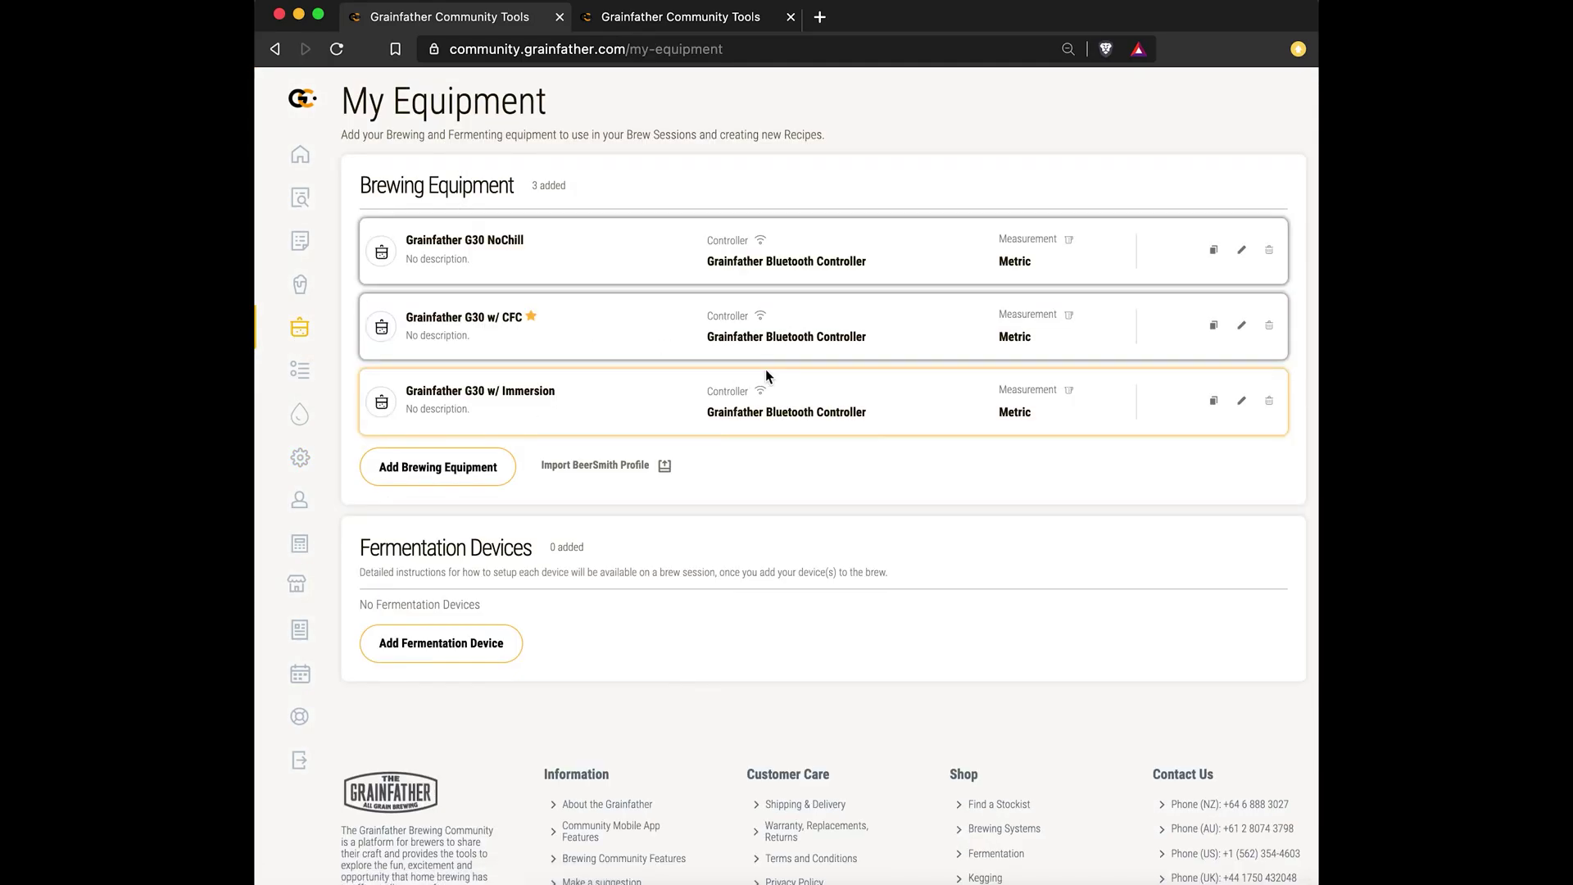
pyautogui.click(1242, 329)
pyautogui.scroll(-1, 929, 494)
pyautogui.scroll(-6, 929, 494)
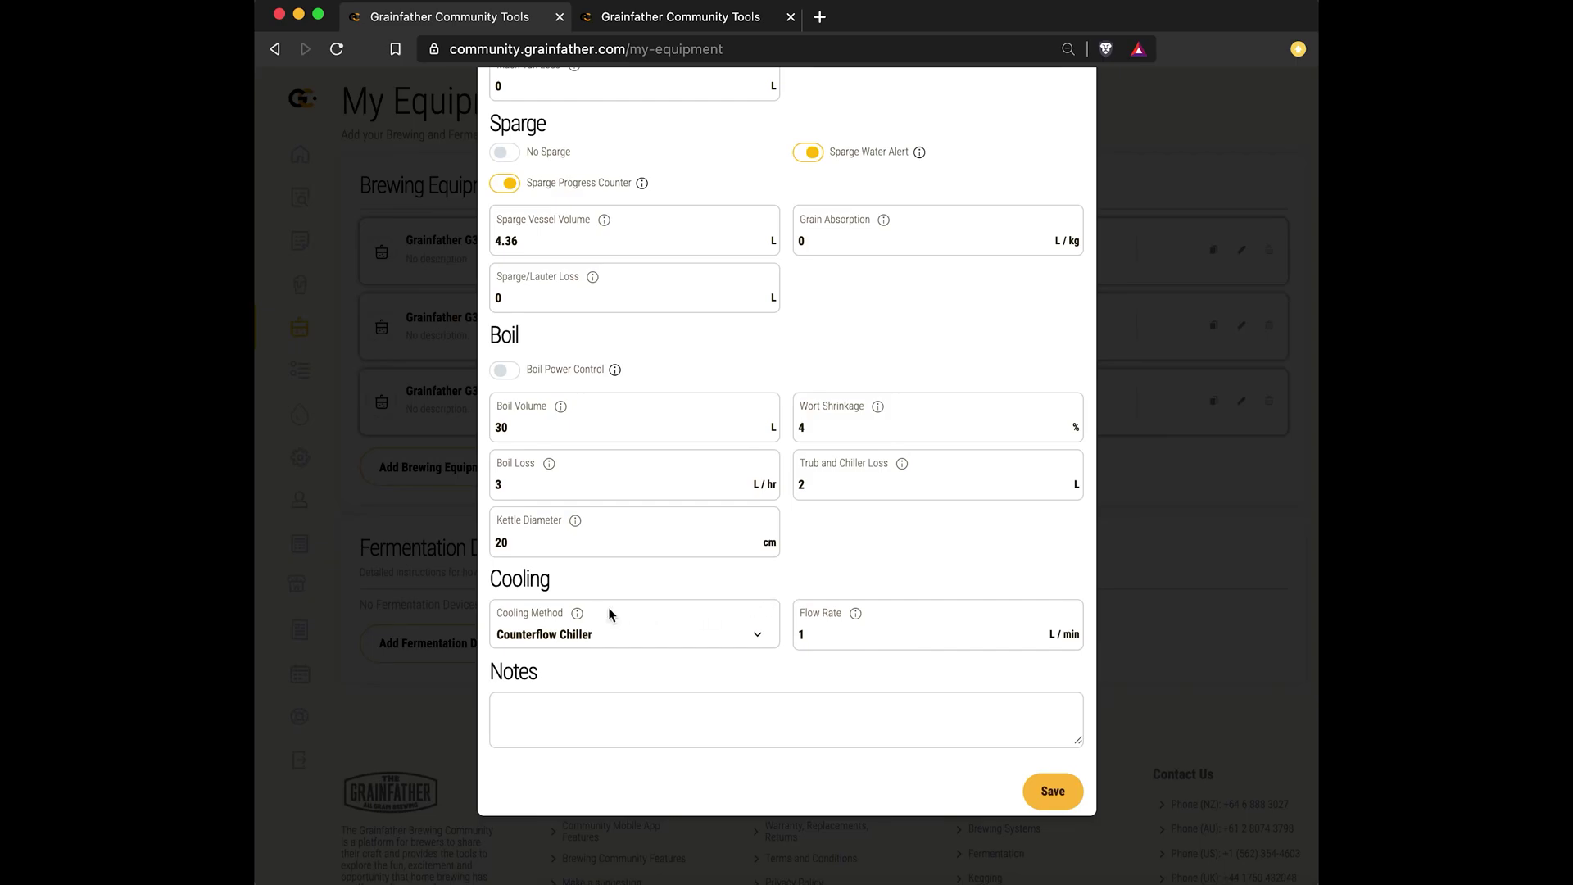
pyautogui.moveTo(577, 616)
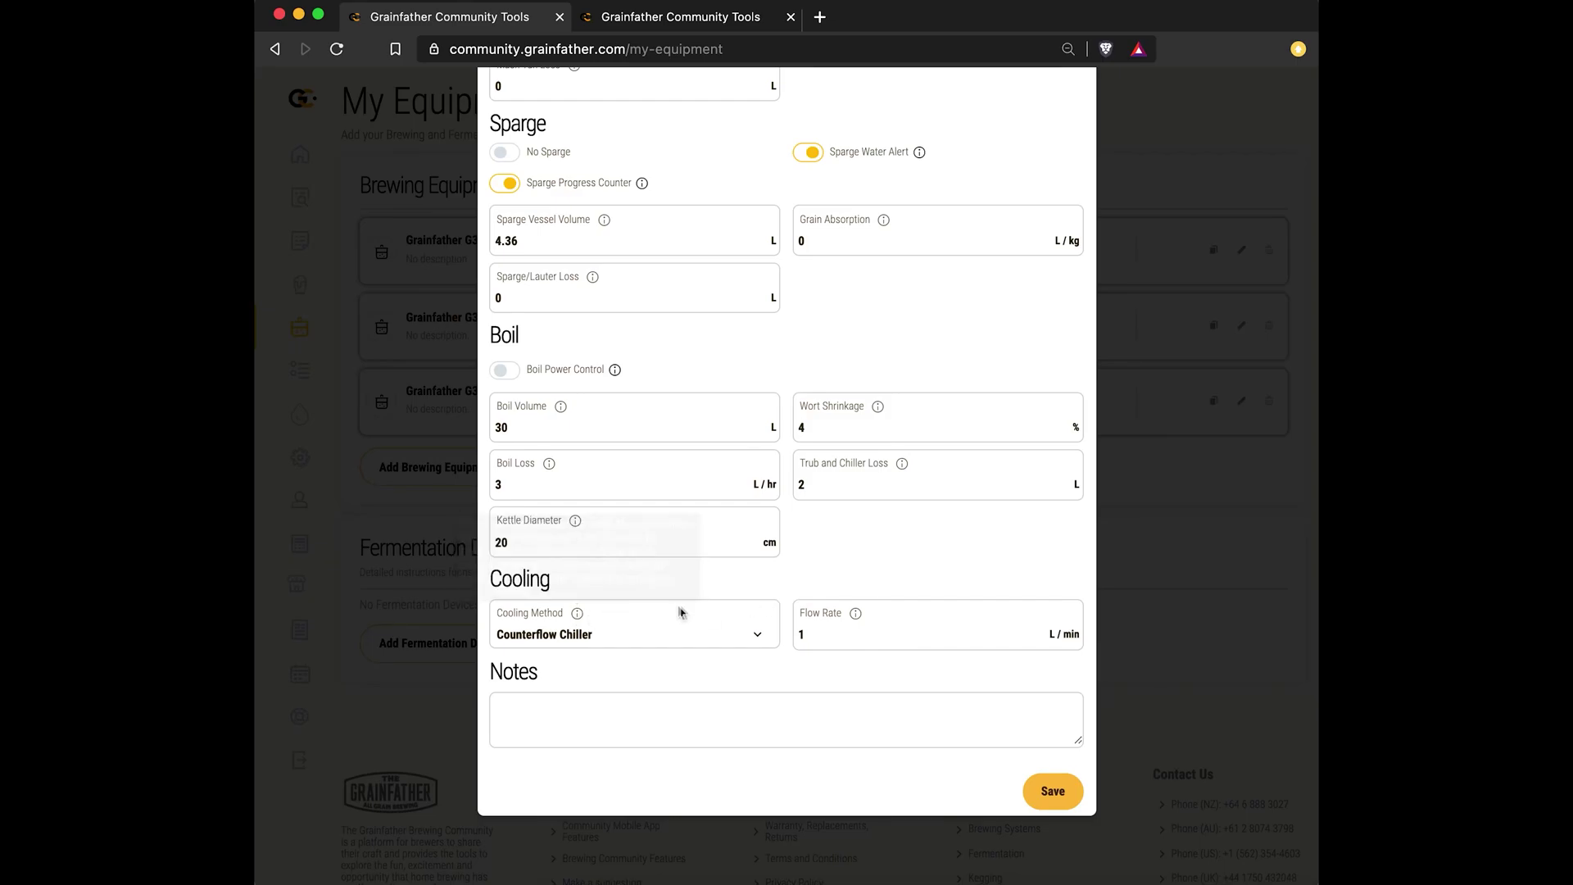
# - Try the Immersion Chiller and Ice Bath cooling methods, return to Counterflow Chiller, and close the equipment profile without saving
pyautogui.click(754, 640)
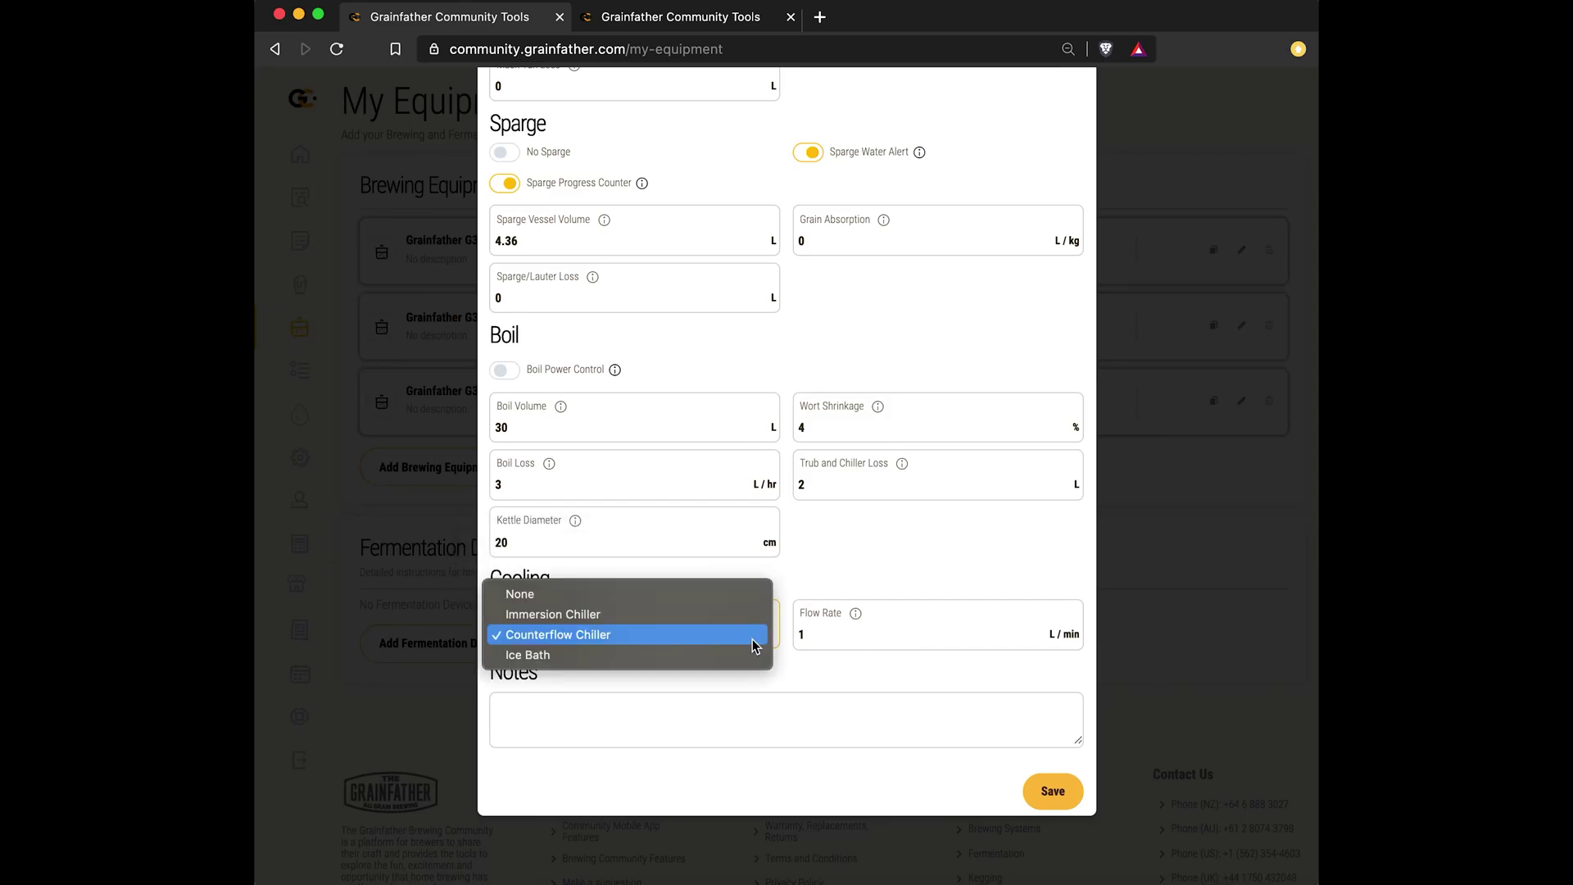
pyautogui.click(749, 615)
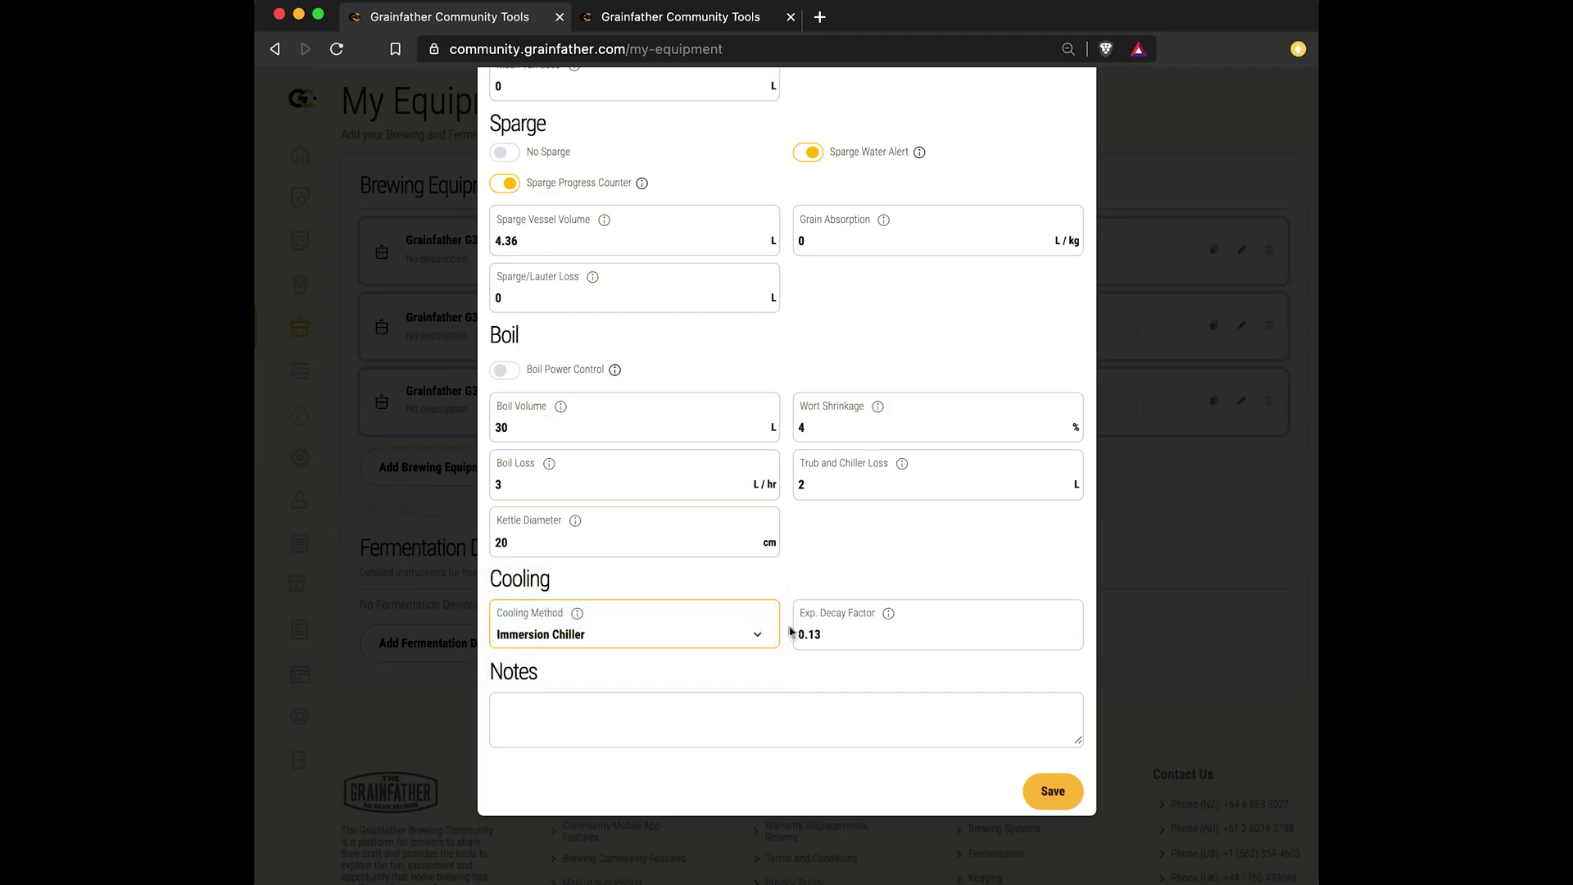
pyautogui.click(720, 638)
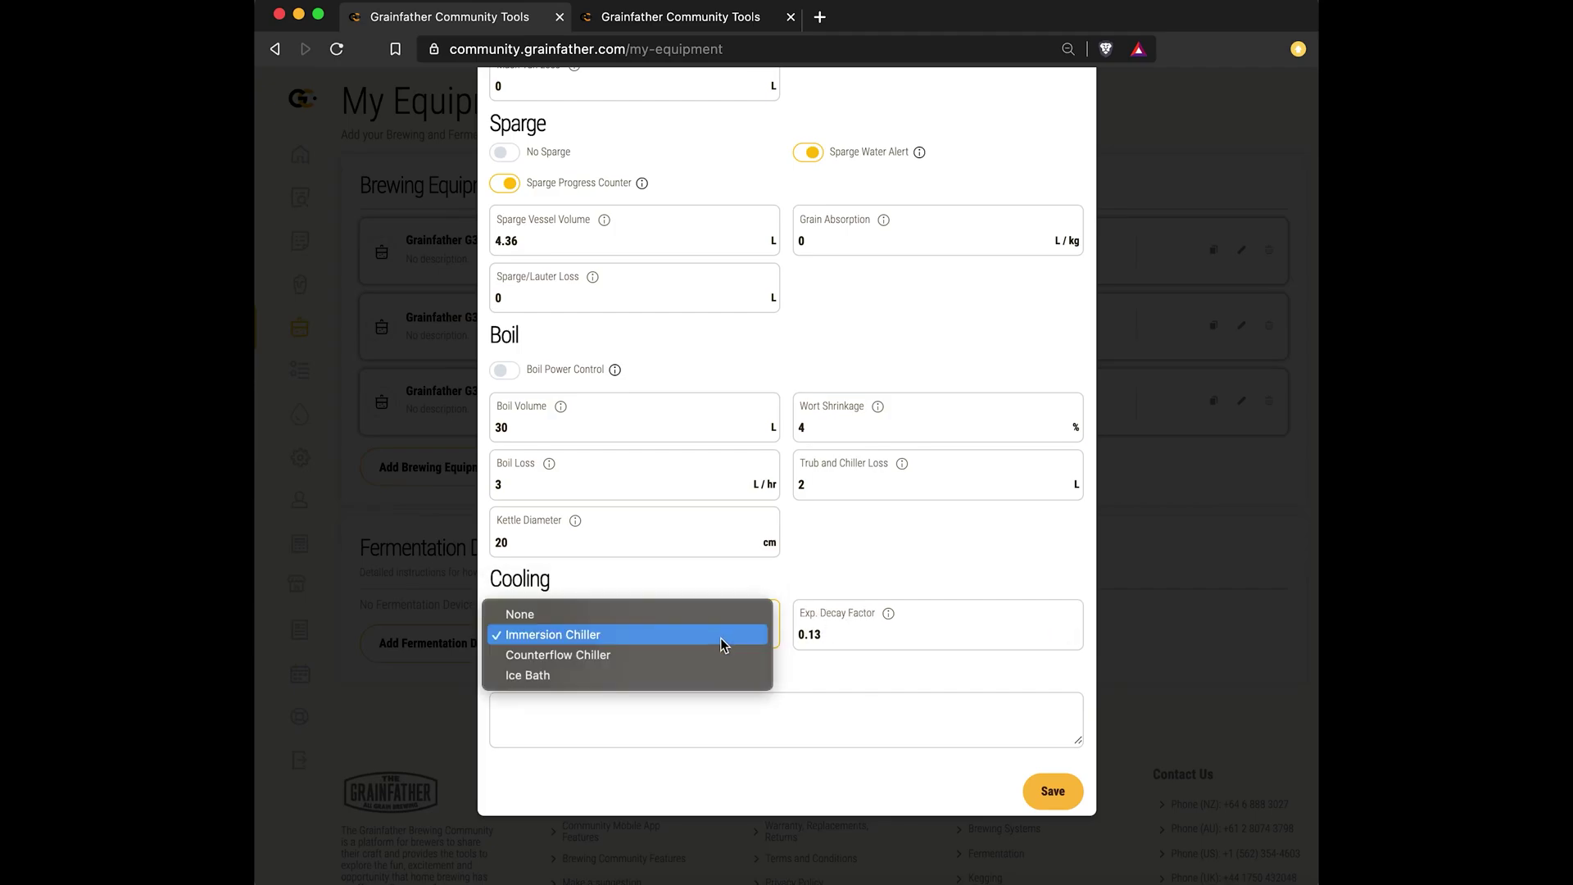
pyautogui.click(706, 674)
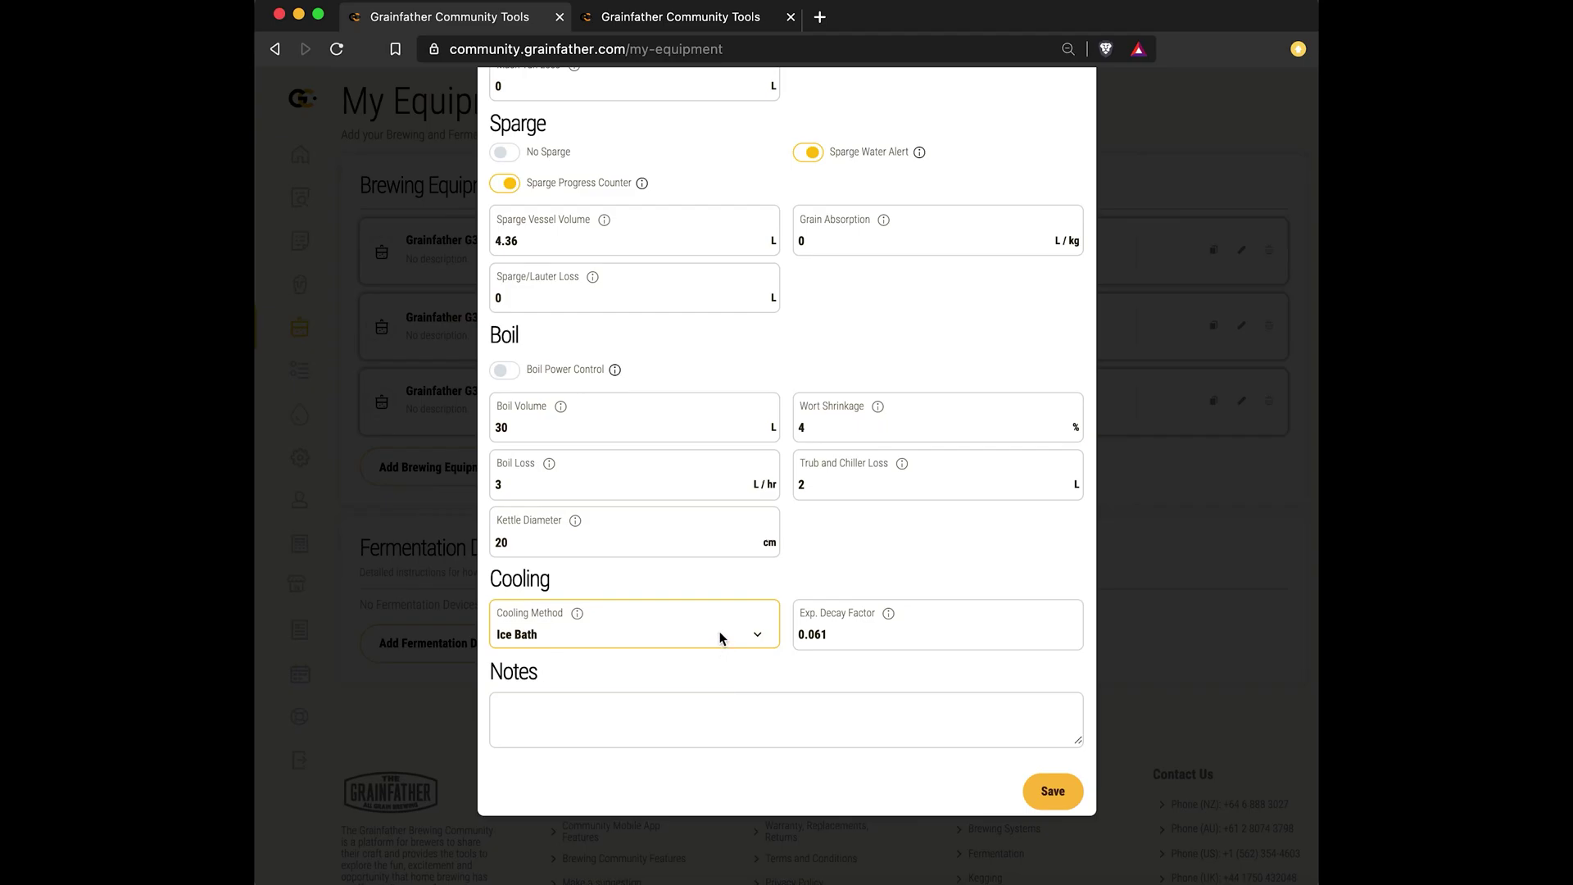
pyautogui.click(720, 638)
pyautogui.click(719, 612)
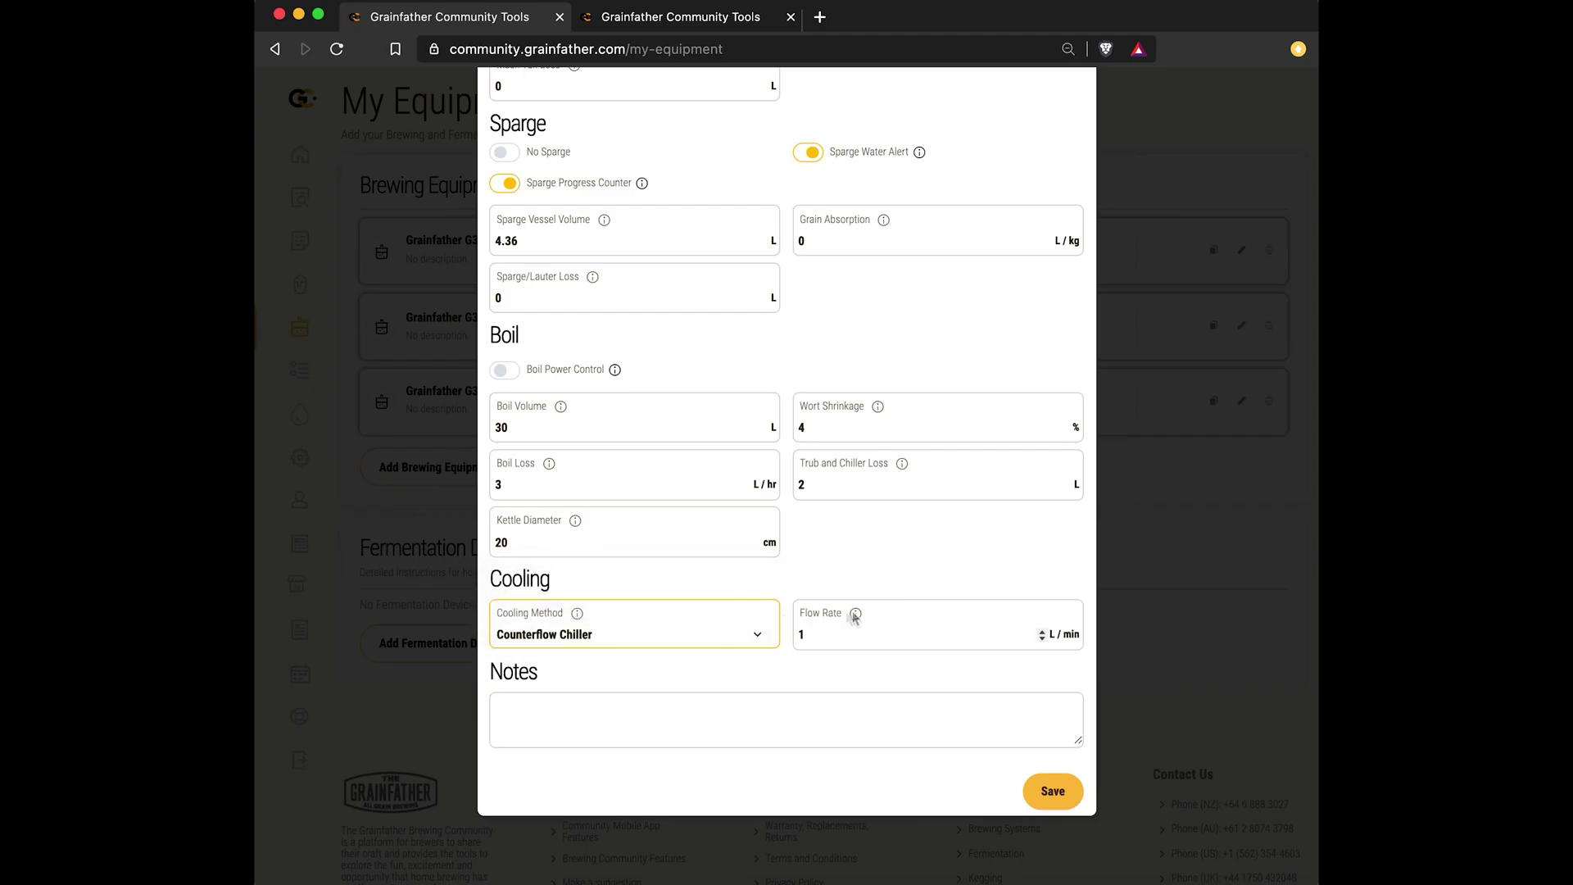
pyautogui.click(1158, 280)
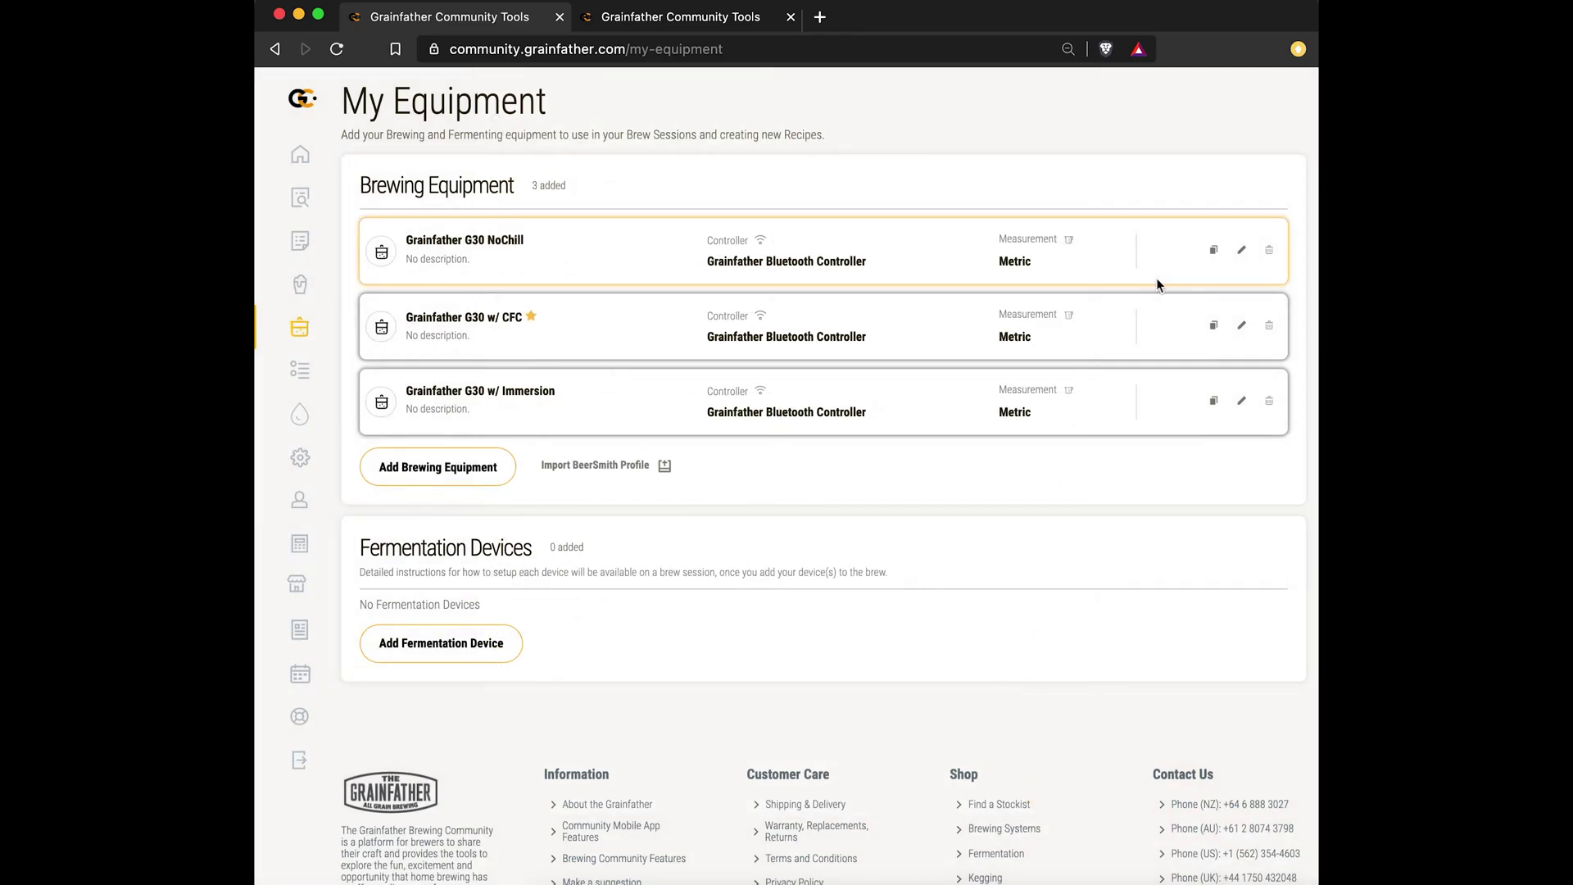
# - Open the mIBU Ale recipe from the user's own recipes for editing
pyautogui.moveTo(311, 240)
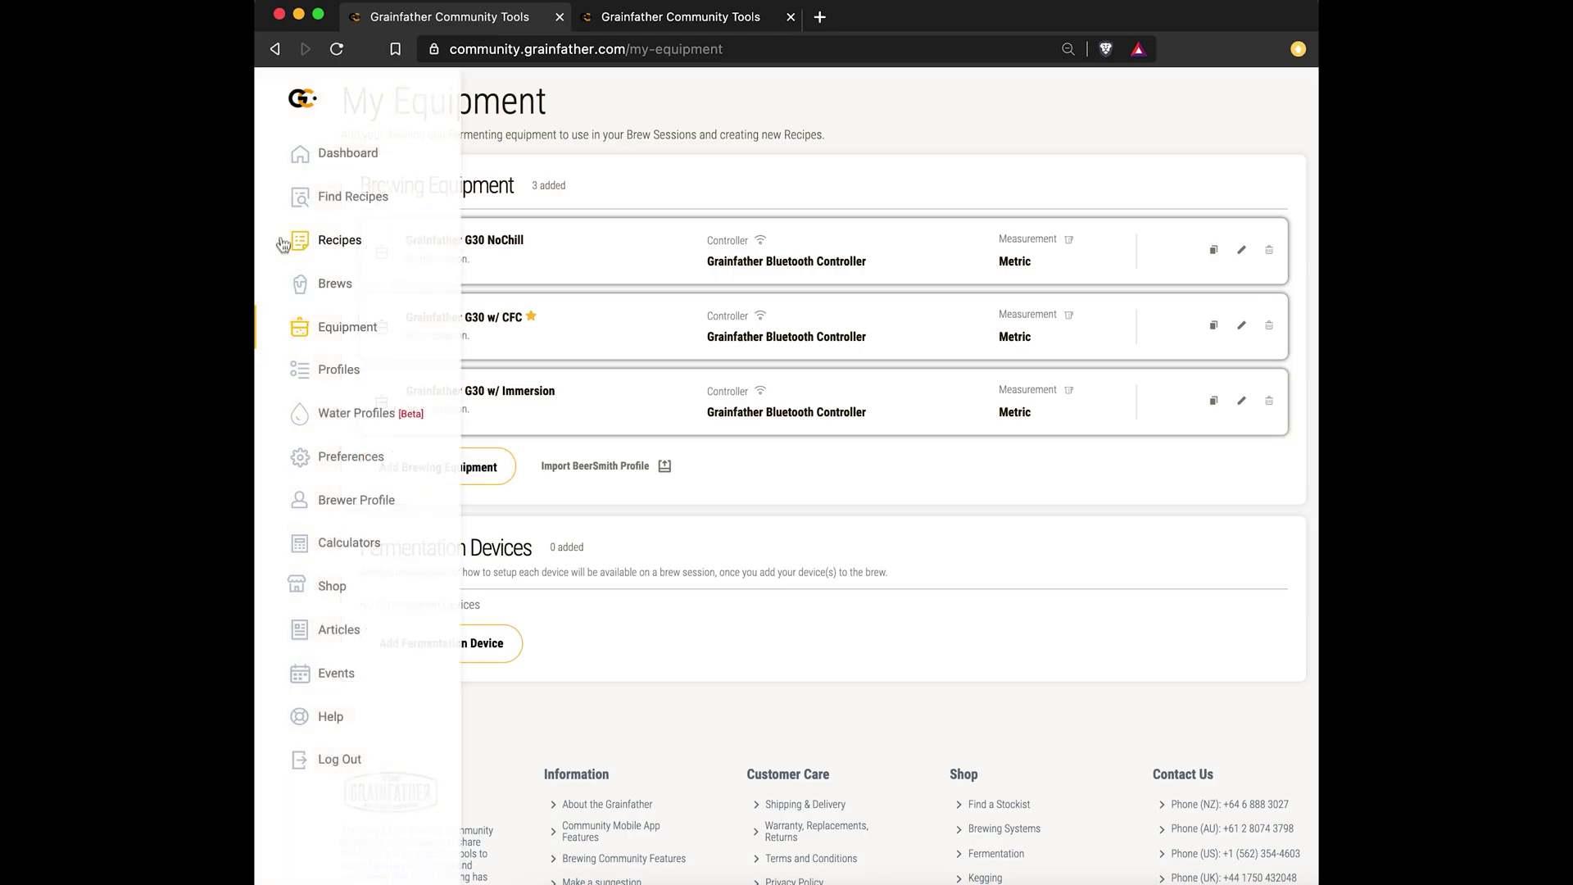
pyautogui.click(338, 239)
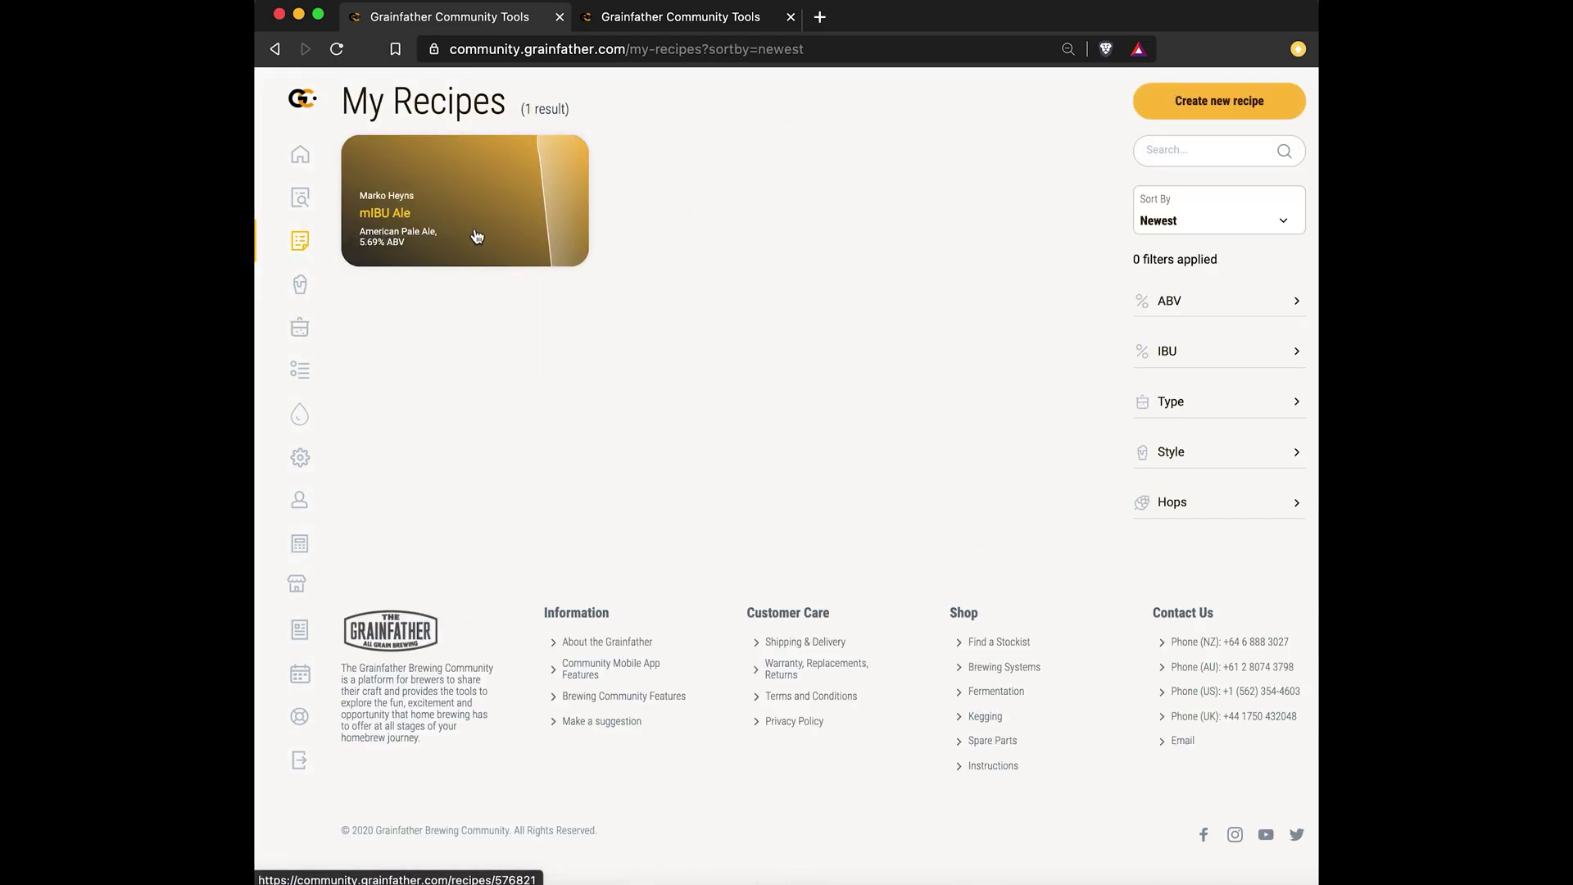
pyautogui.click(477, 236)
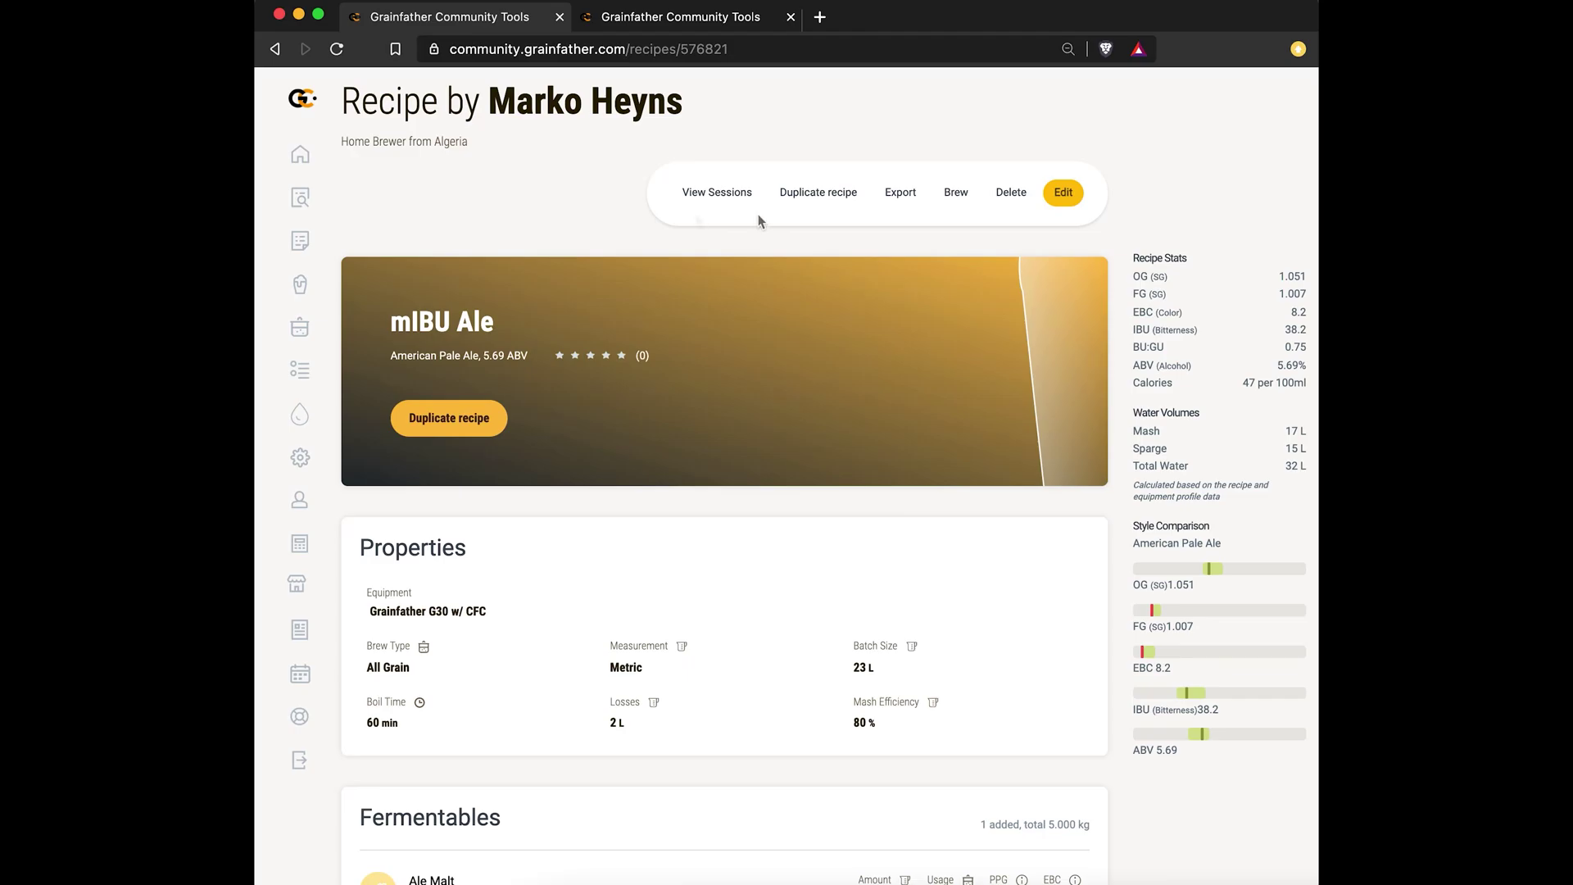
pyautogui.click(1061, 192)
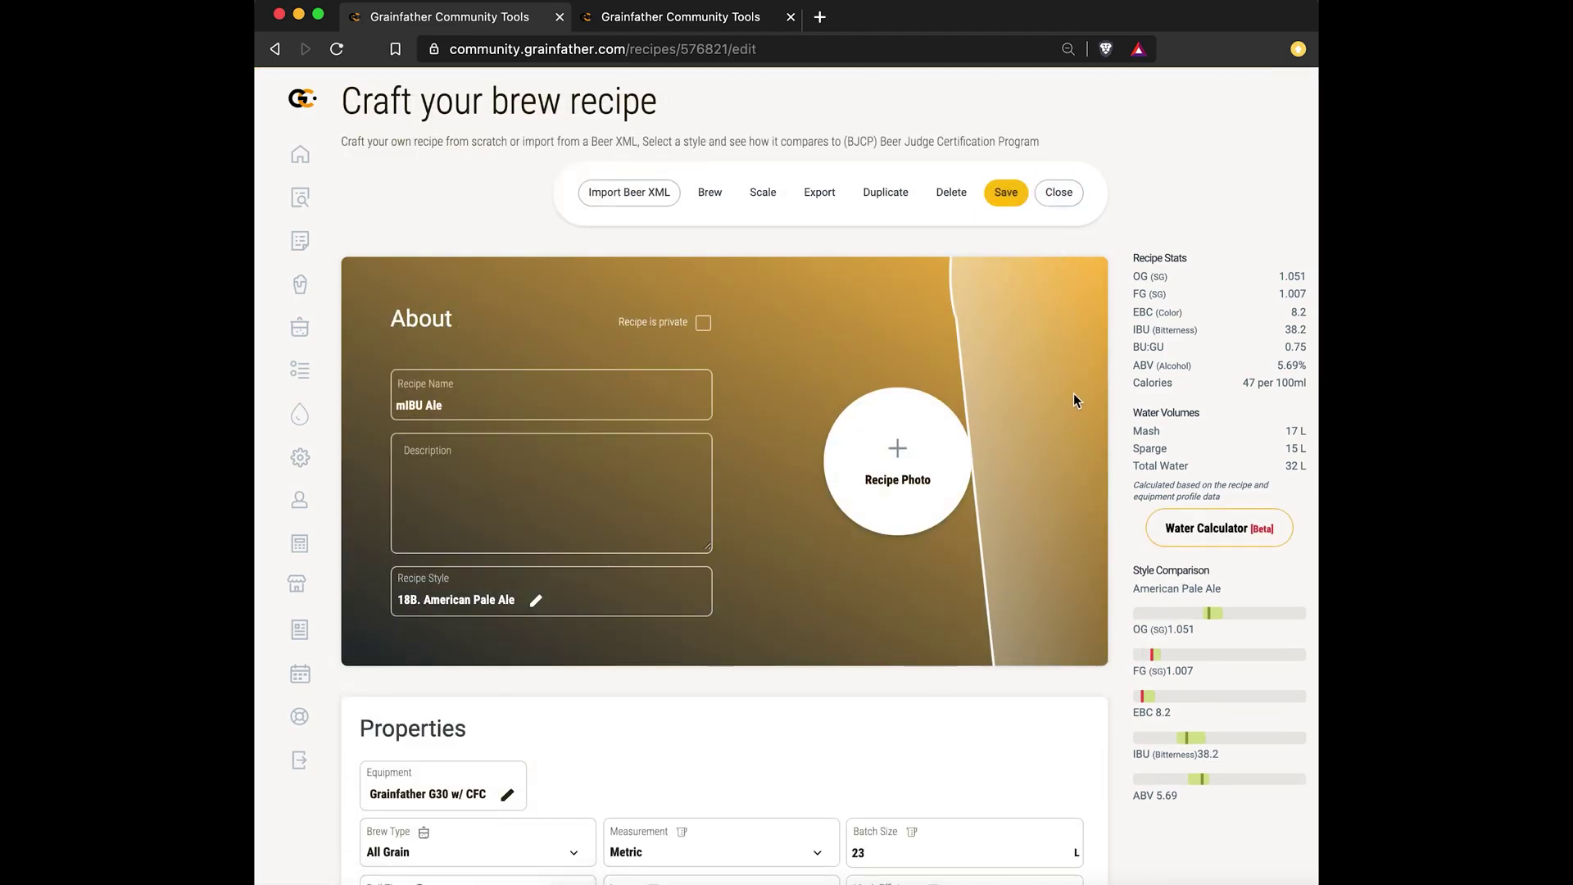
# - Show the instantaneous IBU graph in the recipe's Hops section
pyautogui.scroll(-3, 1070, 396)
pyautogui.scroll(-10, 1070, 396)
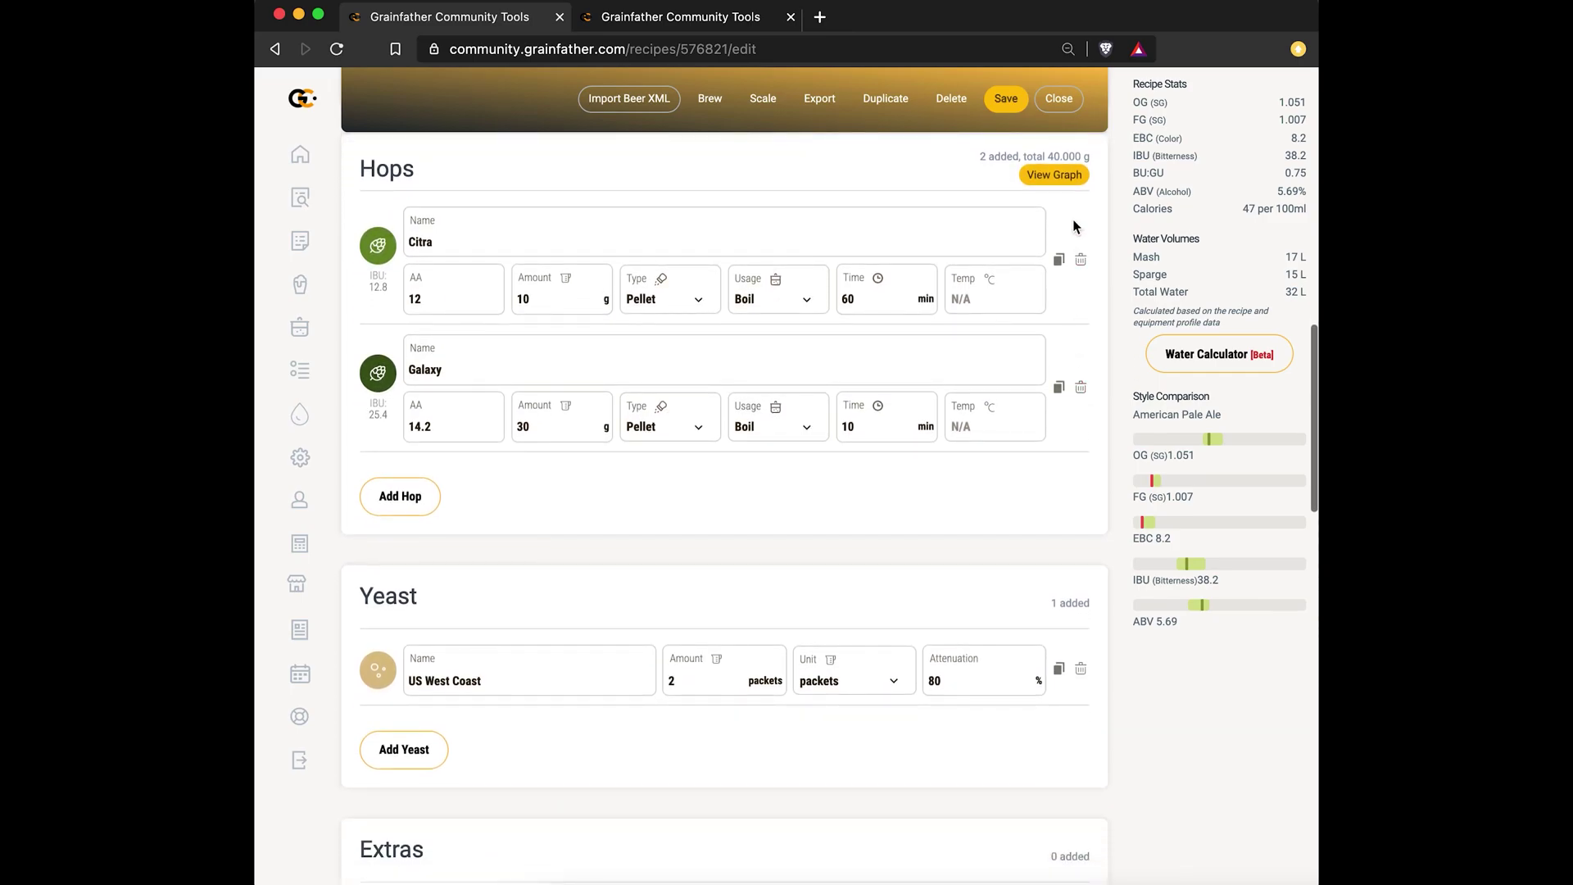
pyautogui.click(1053, 175)
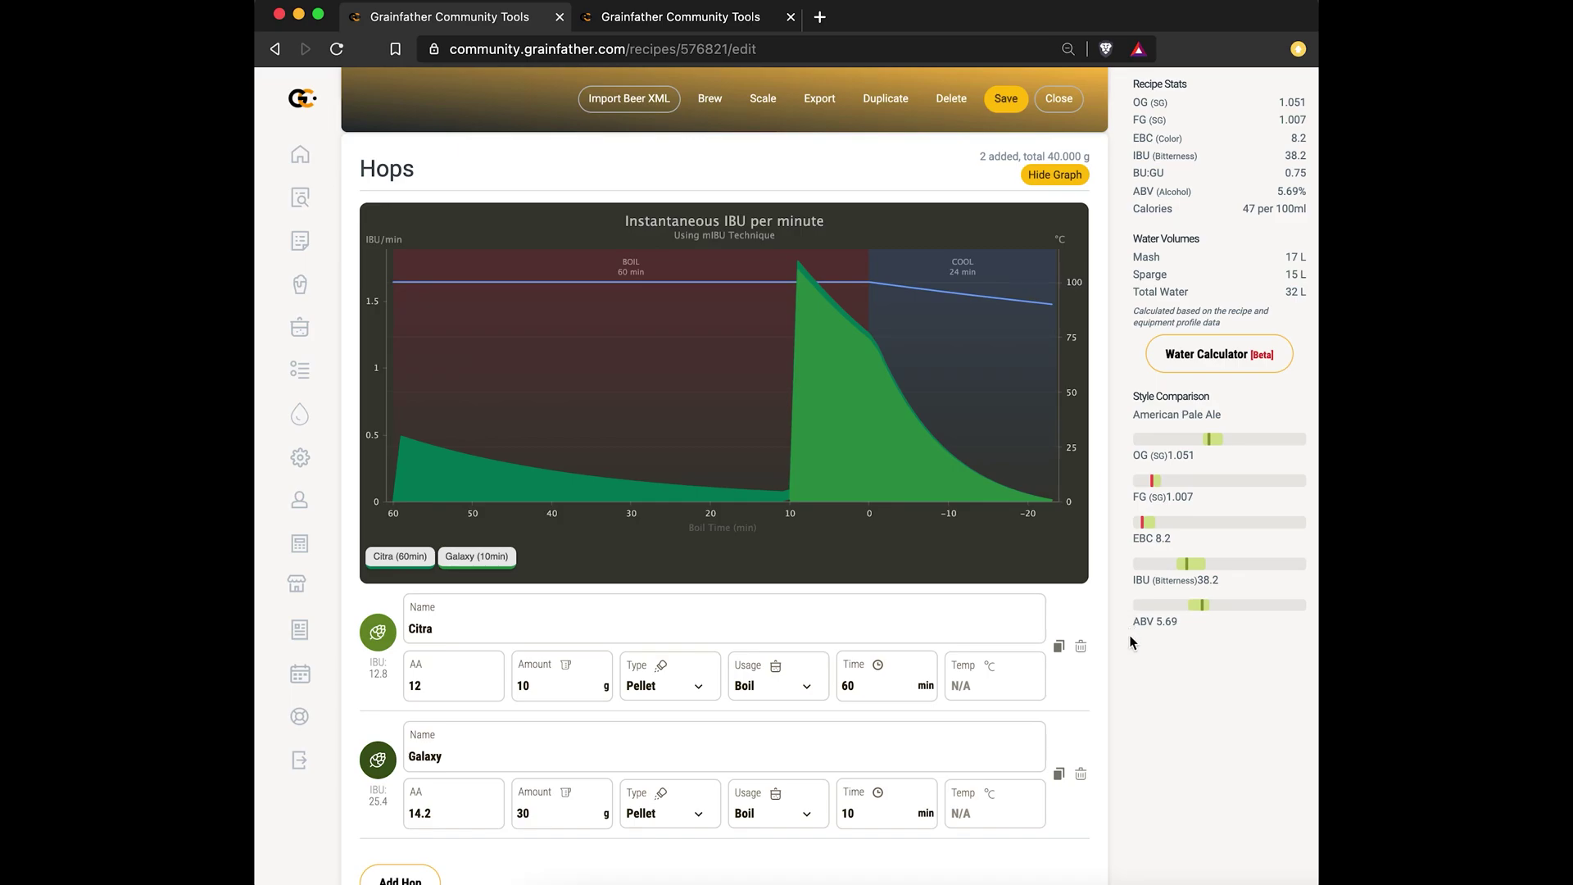
# - Set the Galaxy hop's boil time to 5 min
pyautogui.scroll(-2, 1058, 691)
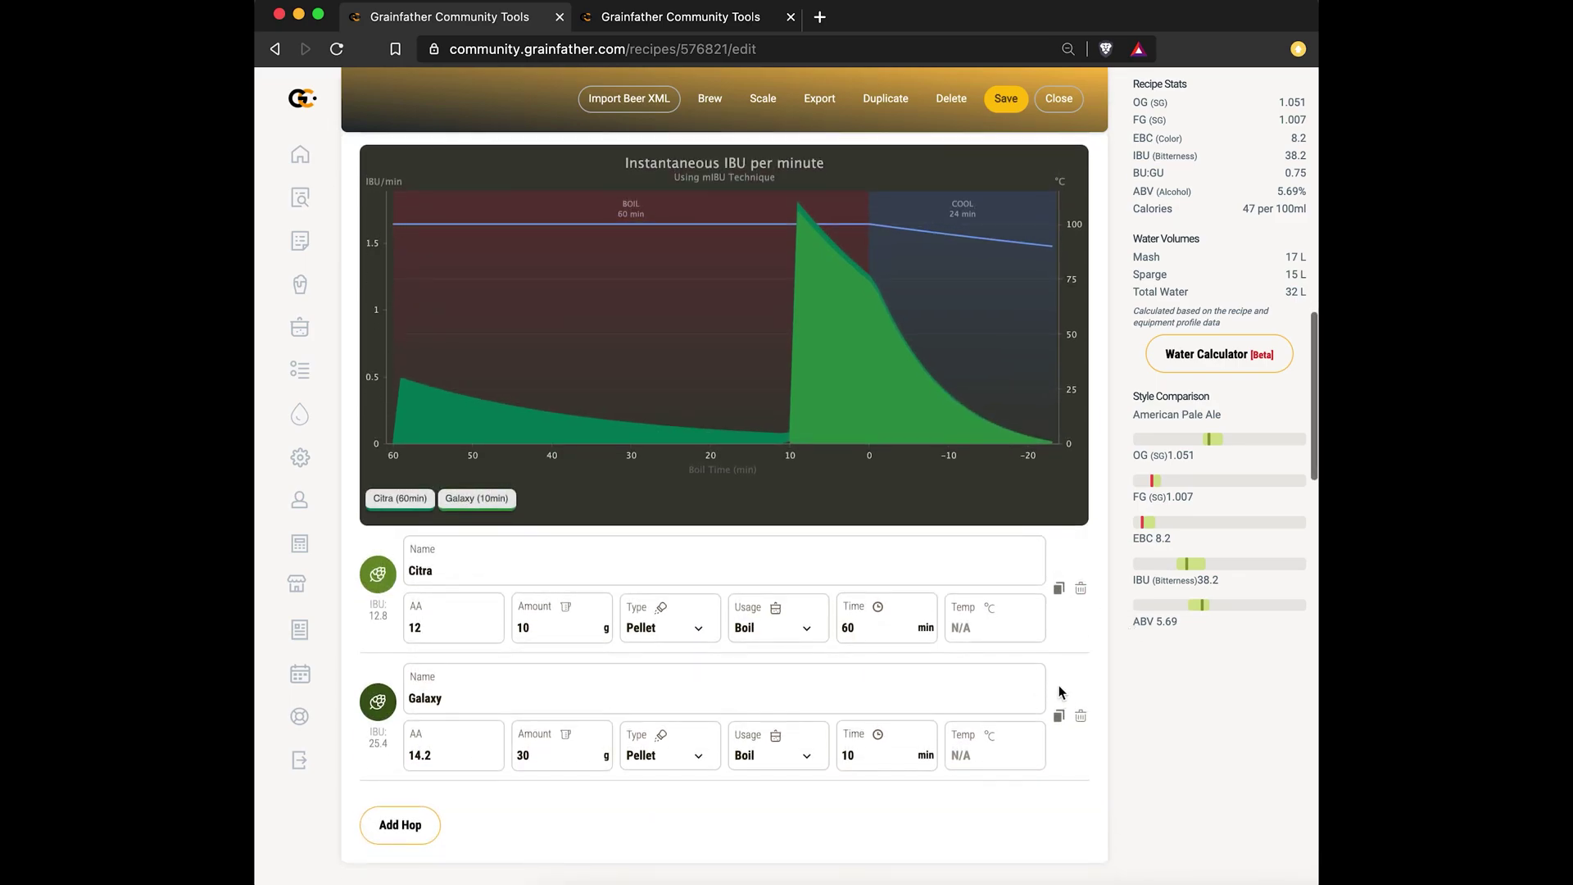
pyautogui.click(878, 757)
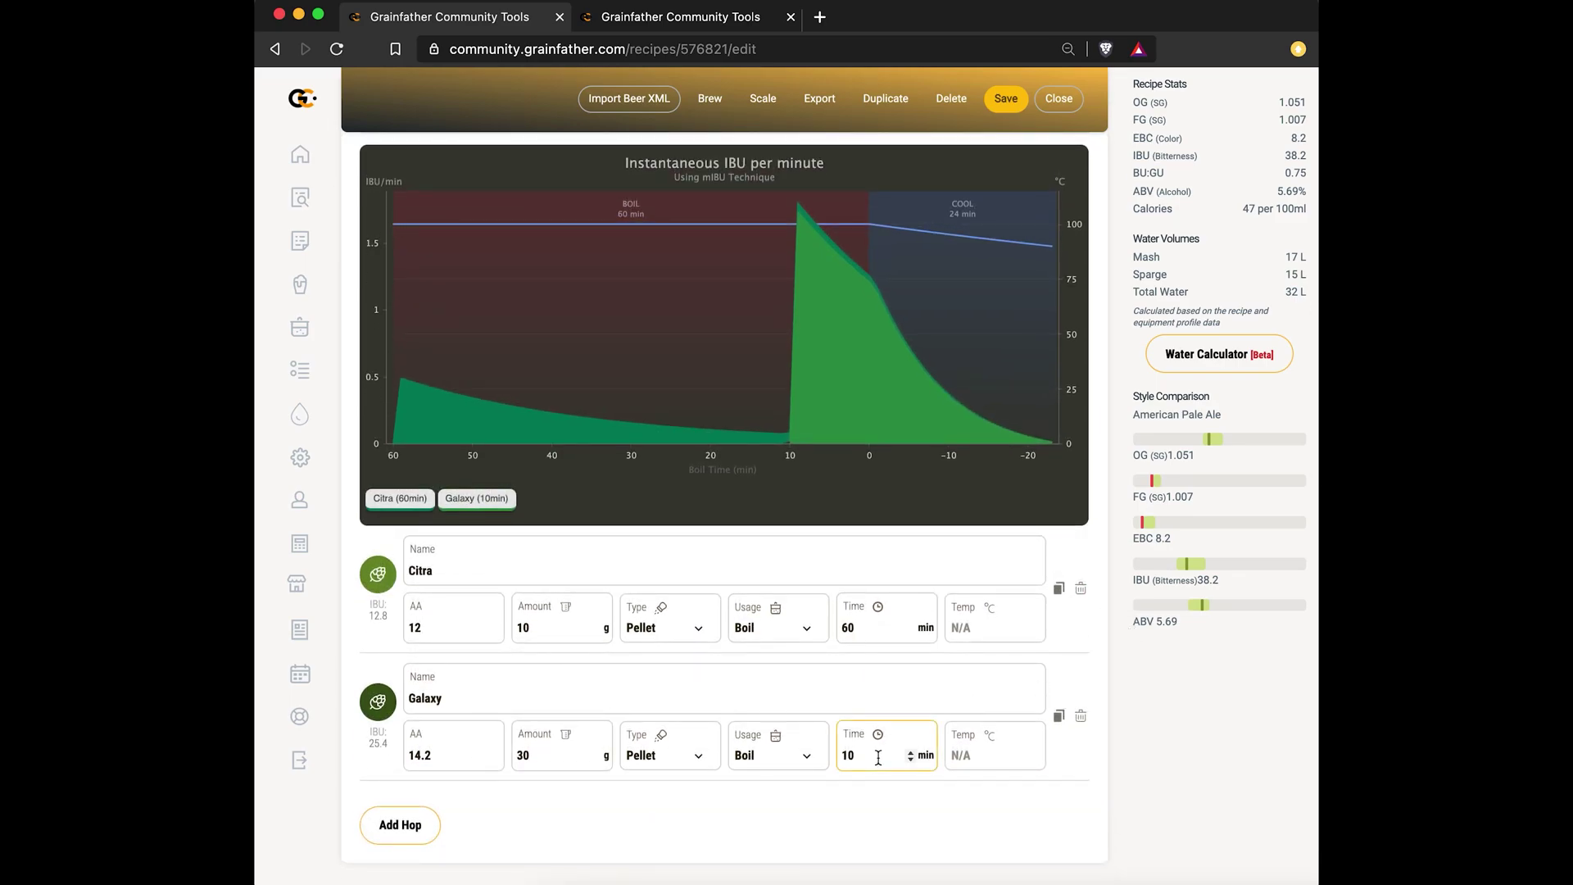
pyautogui.press('BackSpace')
pyautogui.press('BackSpace')
pyautogui.write('5')
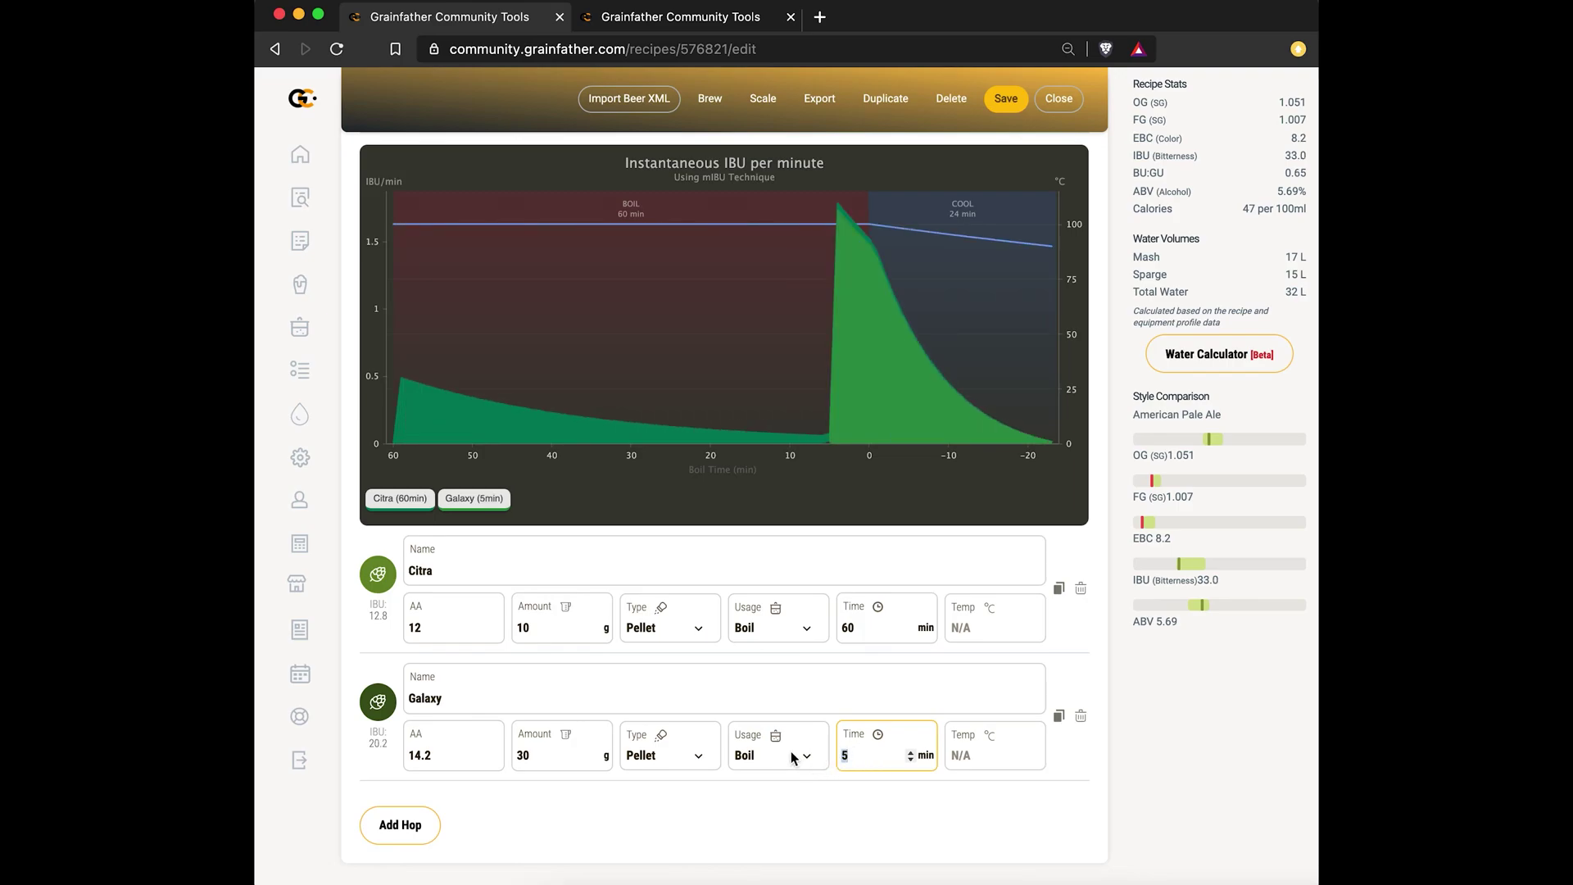
# - Set the Galaxy hop's boil time to 0 min
pyautogui.press('BackSpace')
pyautogui.write('0')
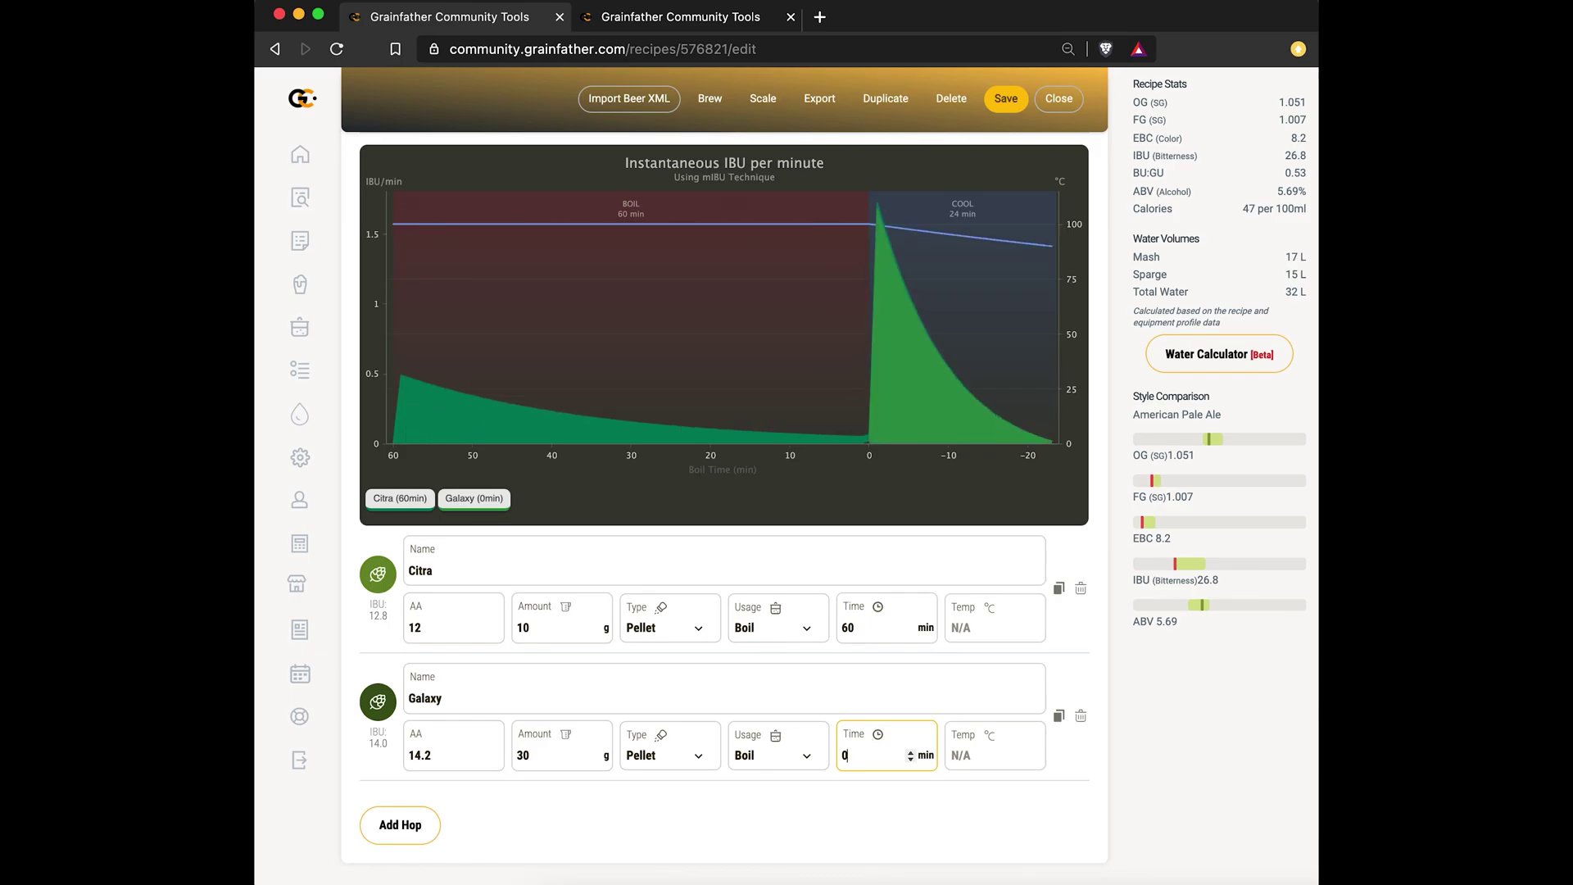
pyautogui.click(1136, 677)
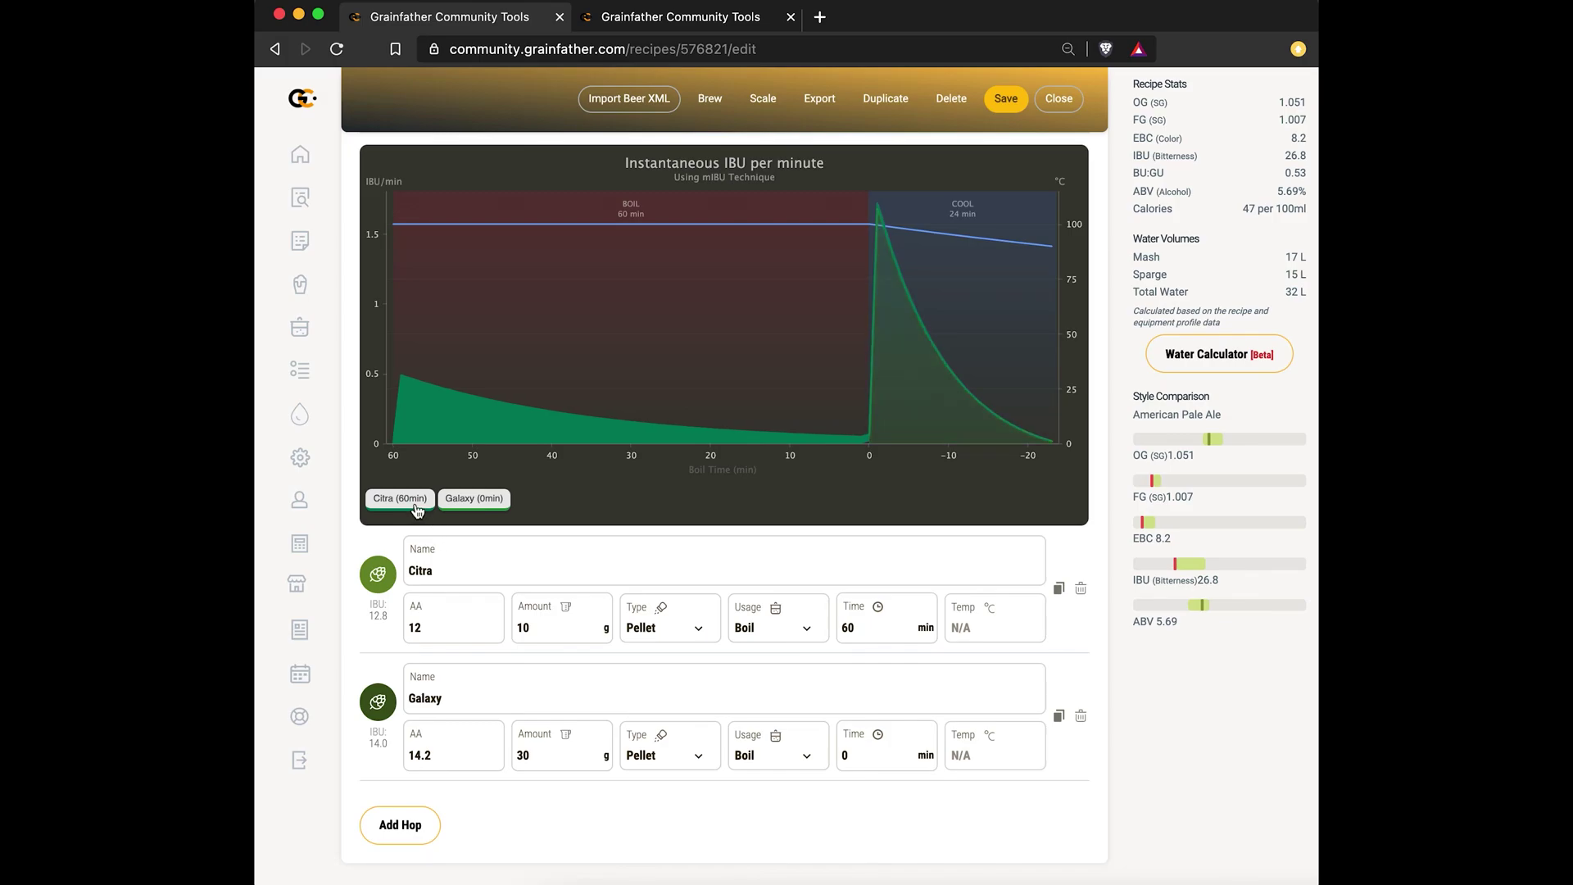
# - Hide and restore the Citra and Galaxy curves in the IBU graph to examine each hop's contribution
pyautogui.click(416, 505)
pyautogui.click(416, 504)
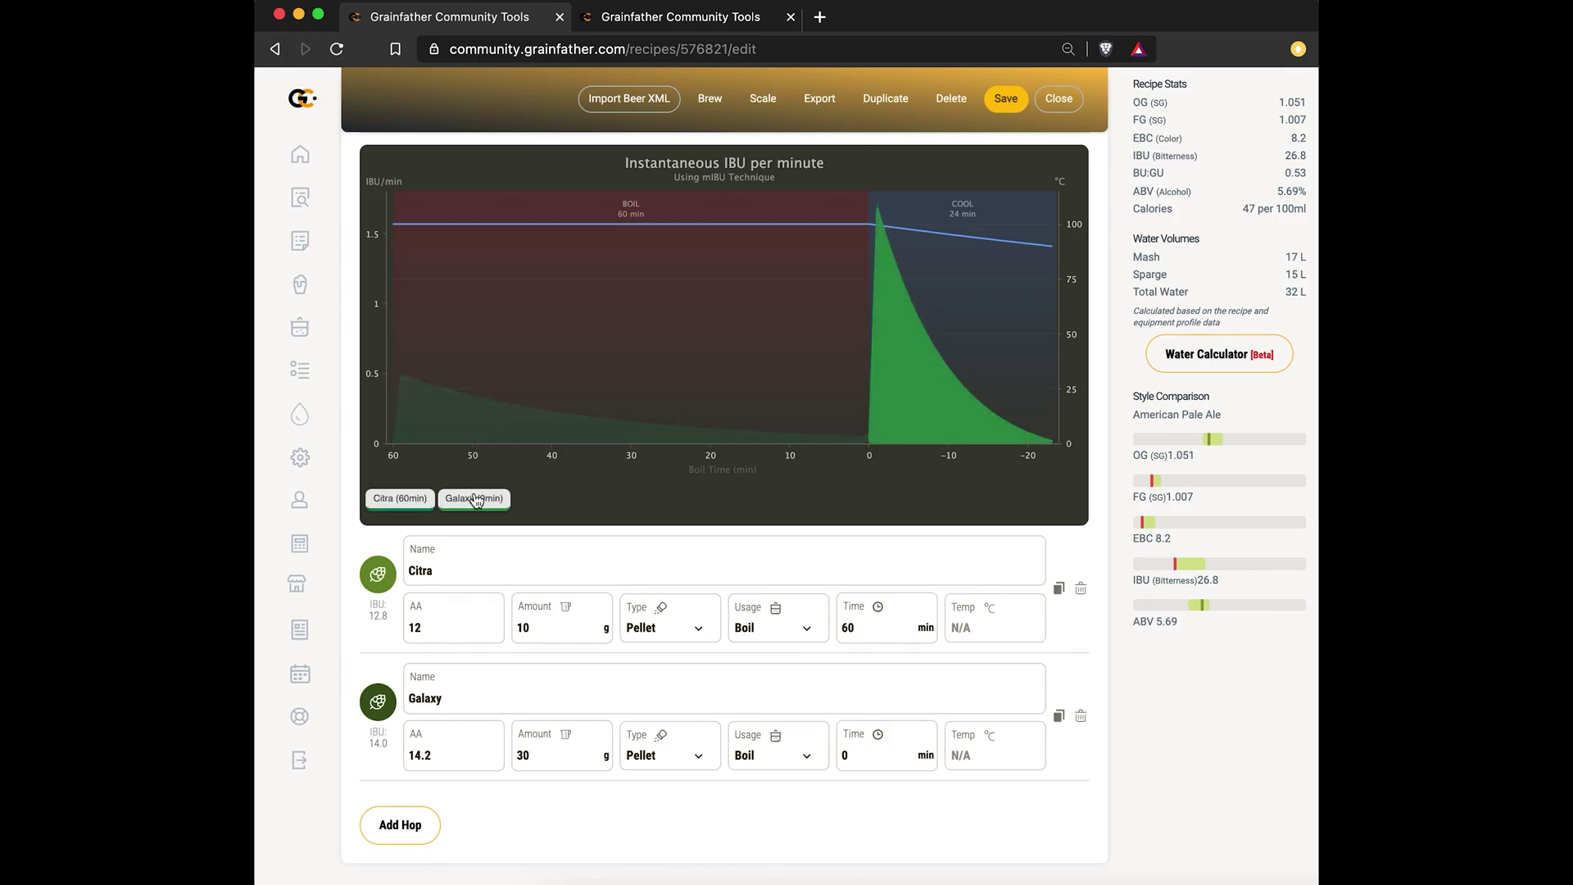
pyautogui.click(473, 500)
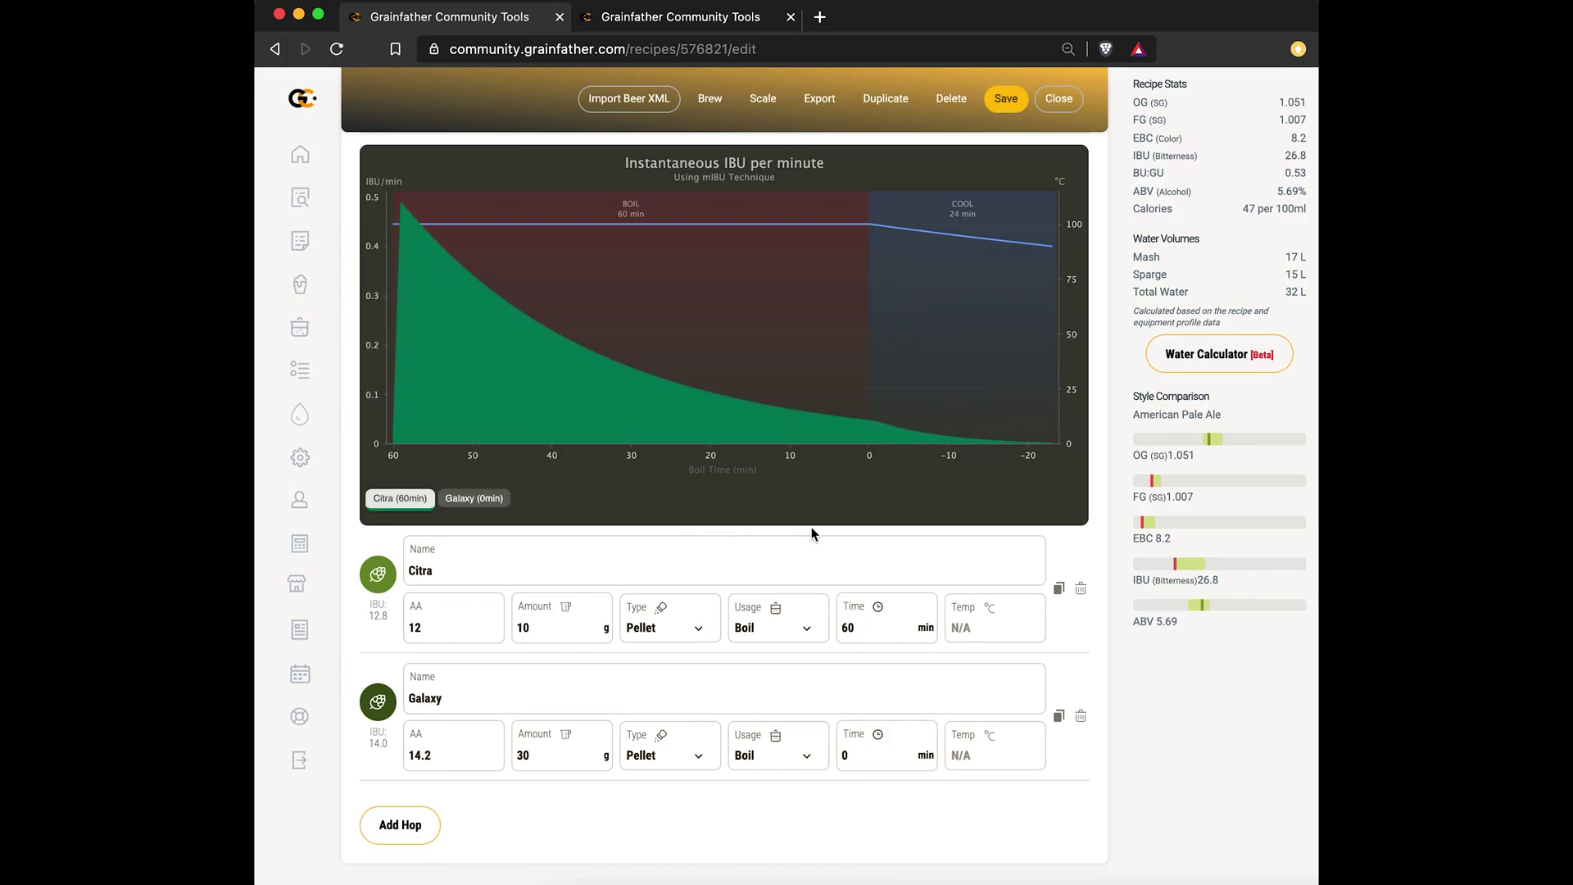
pyautogui.click(497, 505)
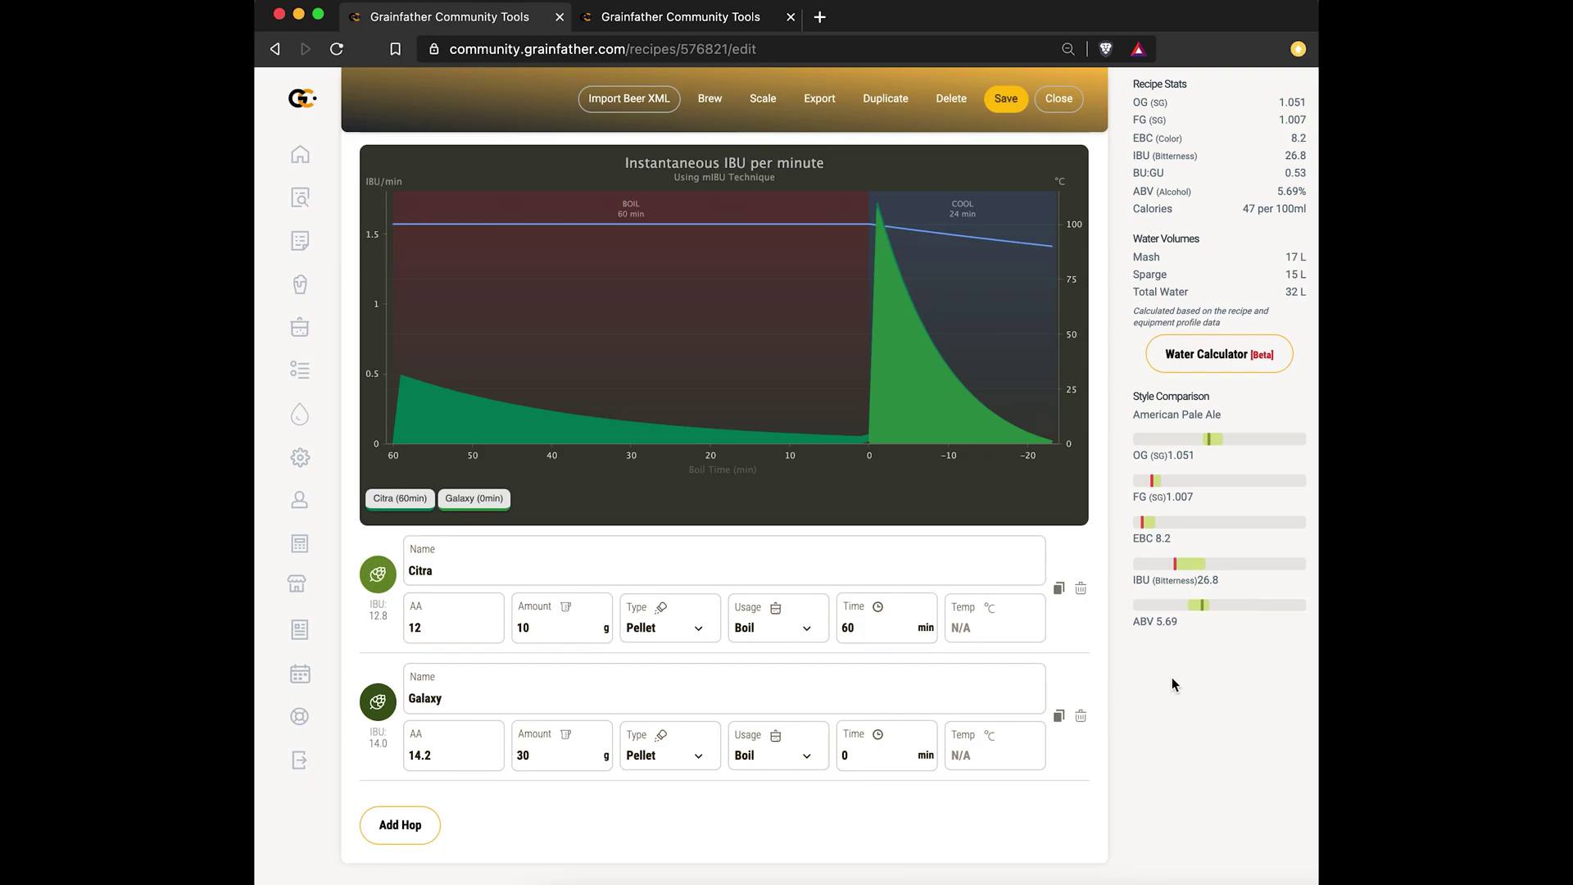
# - Switch the recipe's equipment to Grainfather G30 w/ Immersion and examine the cooling phase in the hops IBU graph
pyautogui.scroll(5, 1120, 664)
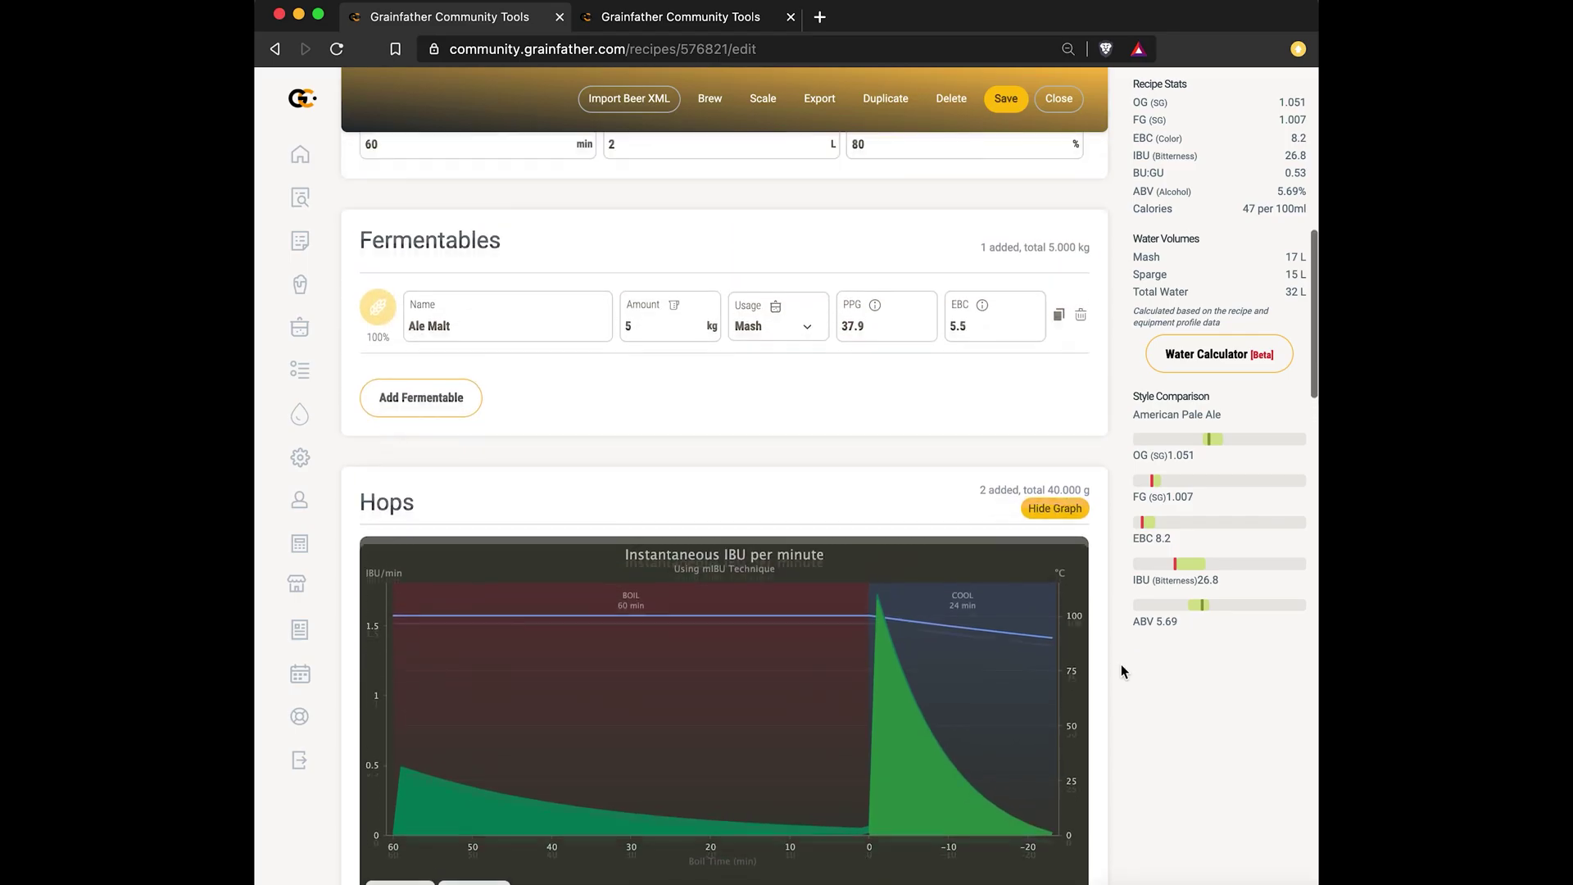
pyautogui.scroll(3, 1120, 664)
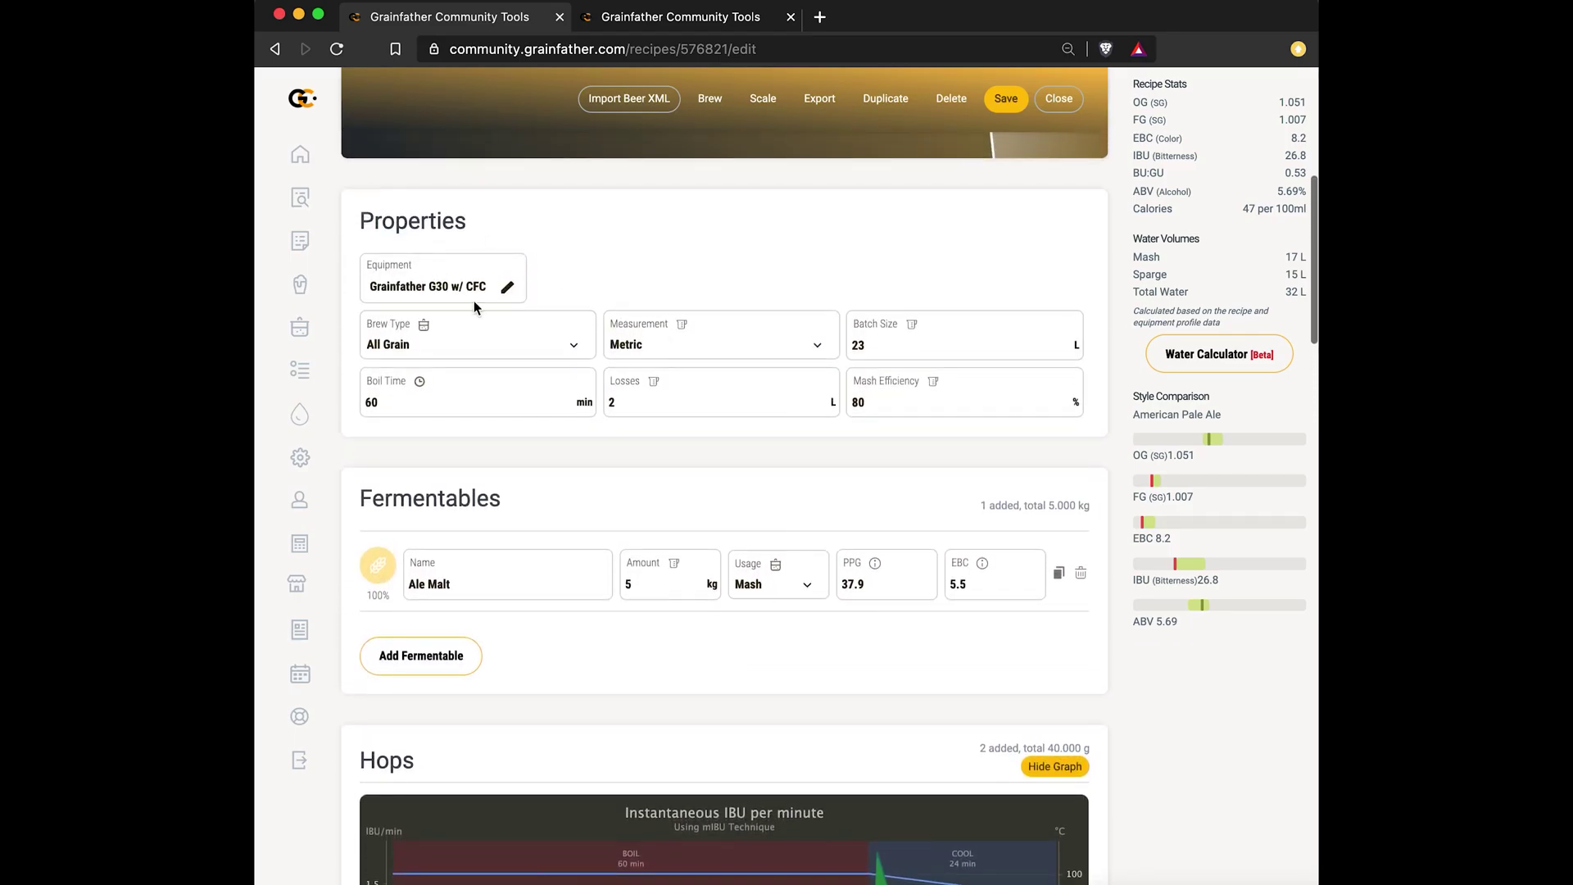
pyautogui.click(480, 287)
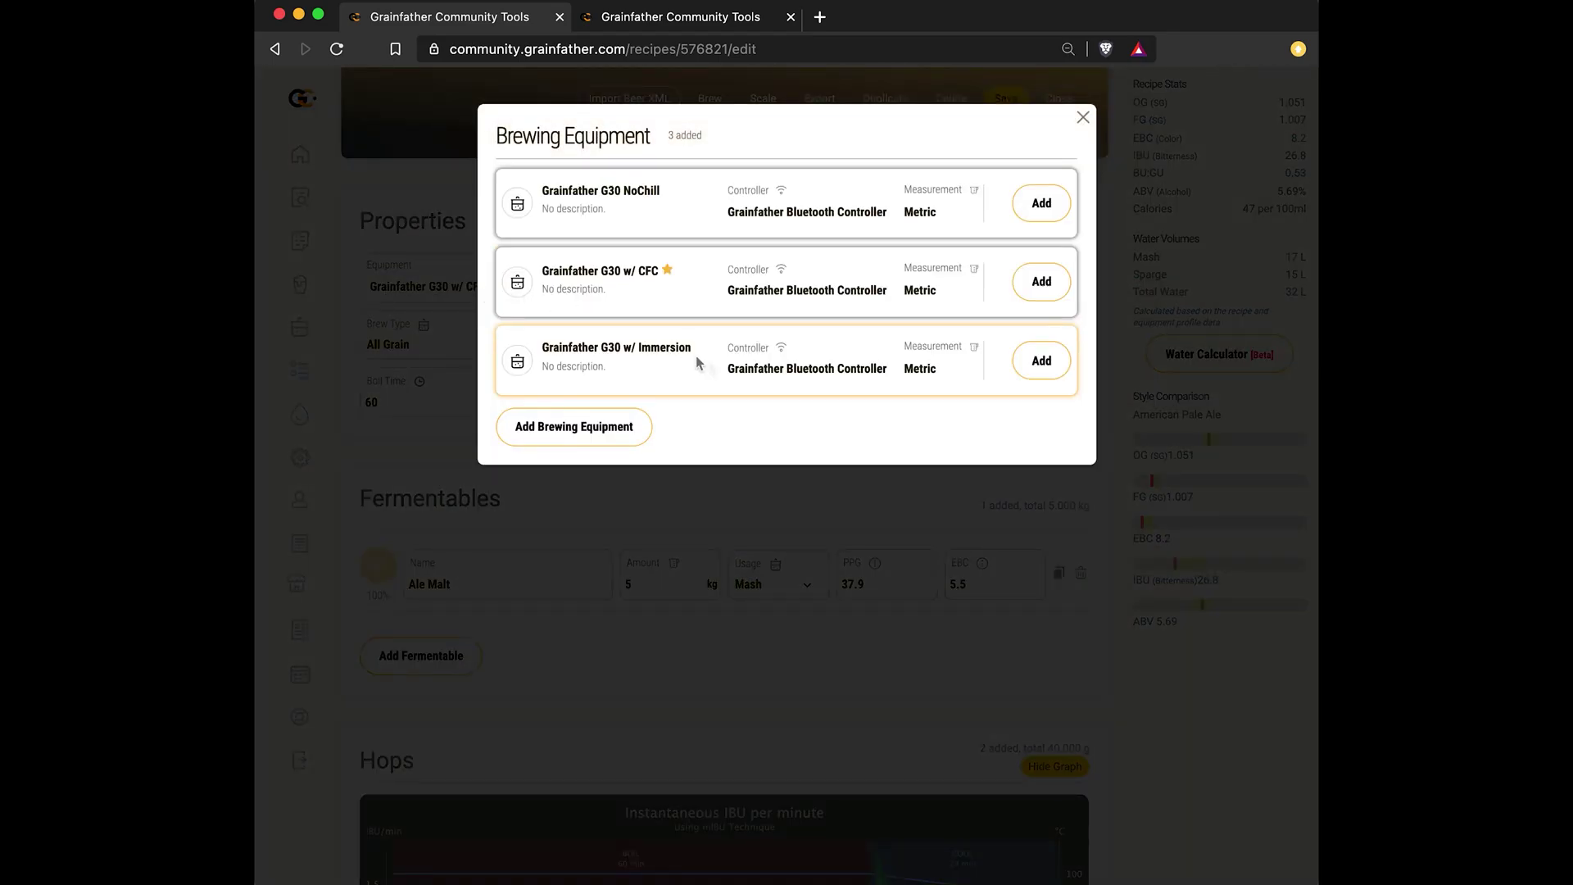
pyautogui.click(1041, 360)
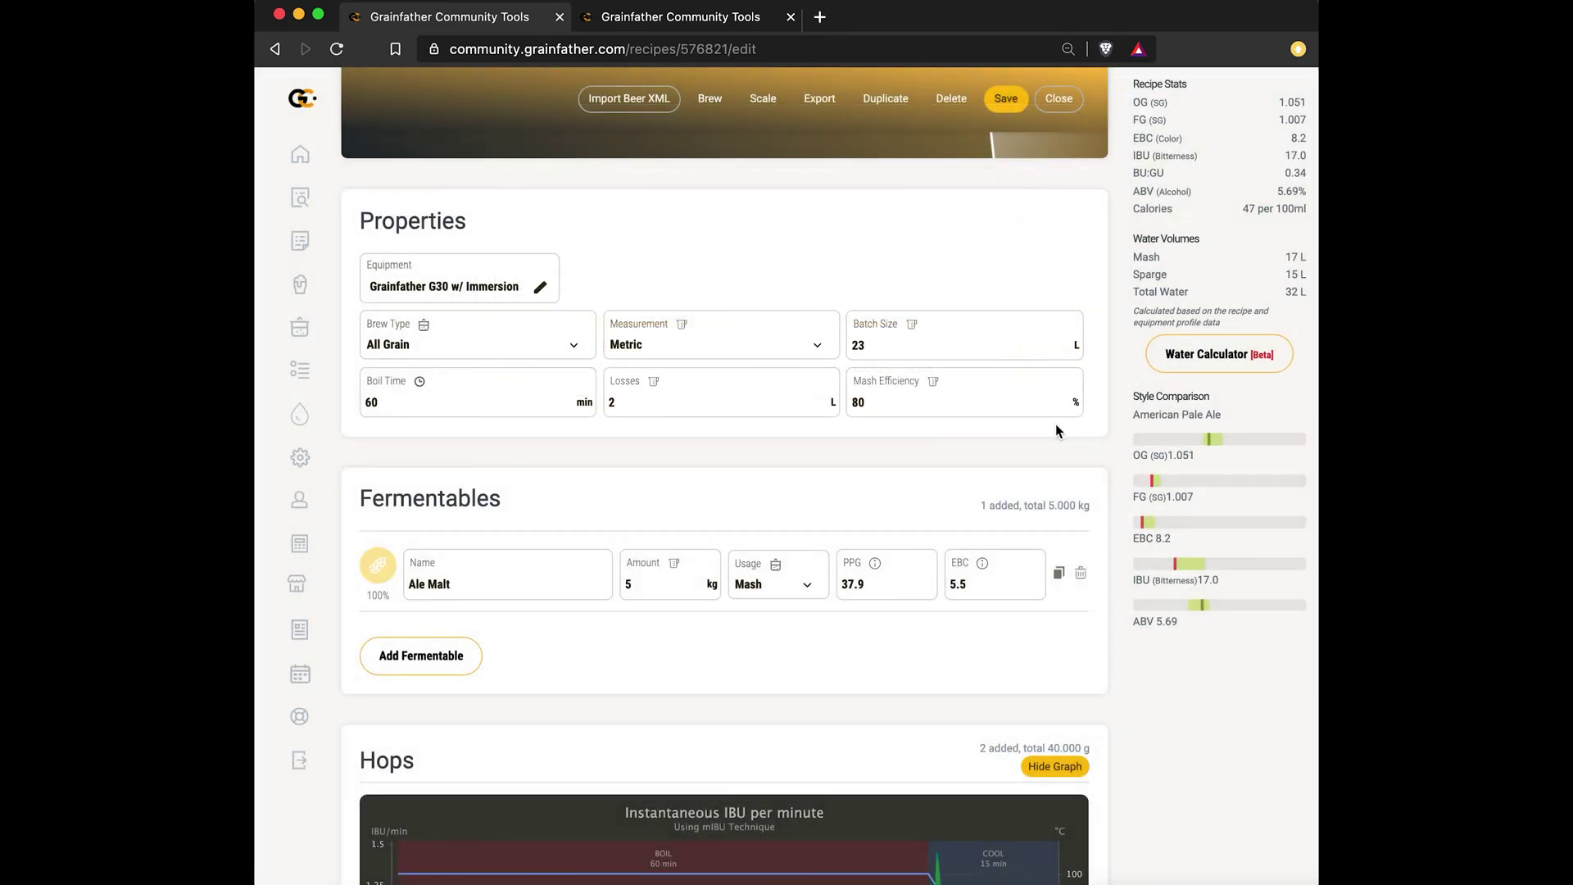
pyautogui.scroll(-2, 1056, 424)
pyautogui.scroll(-2, 1055, 425)
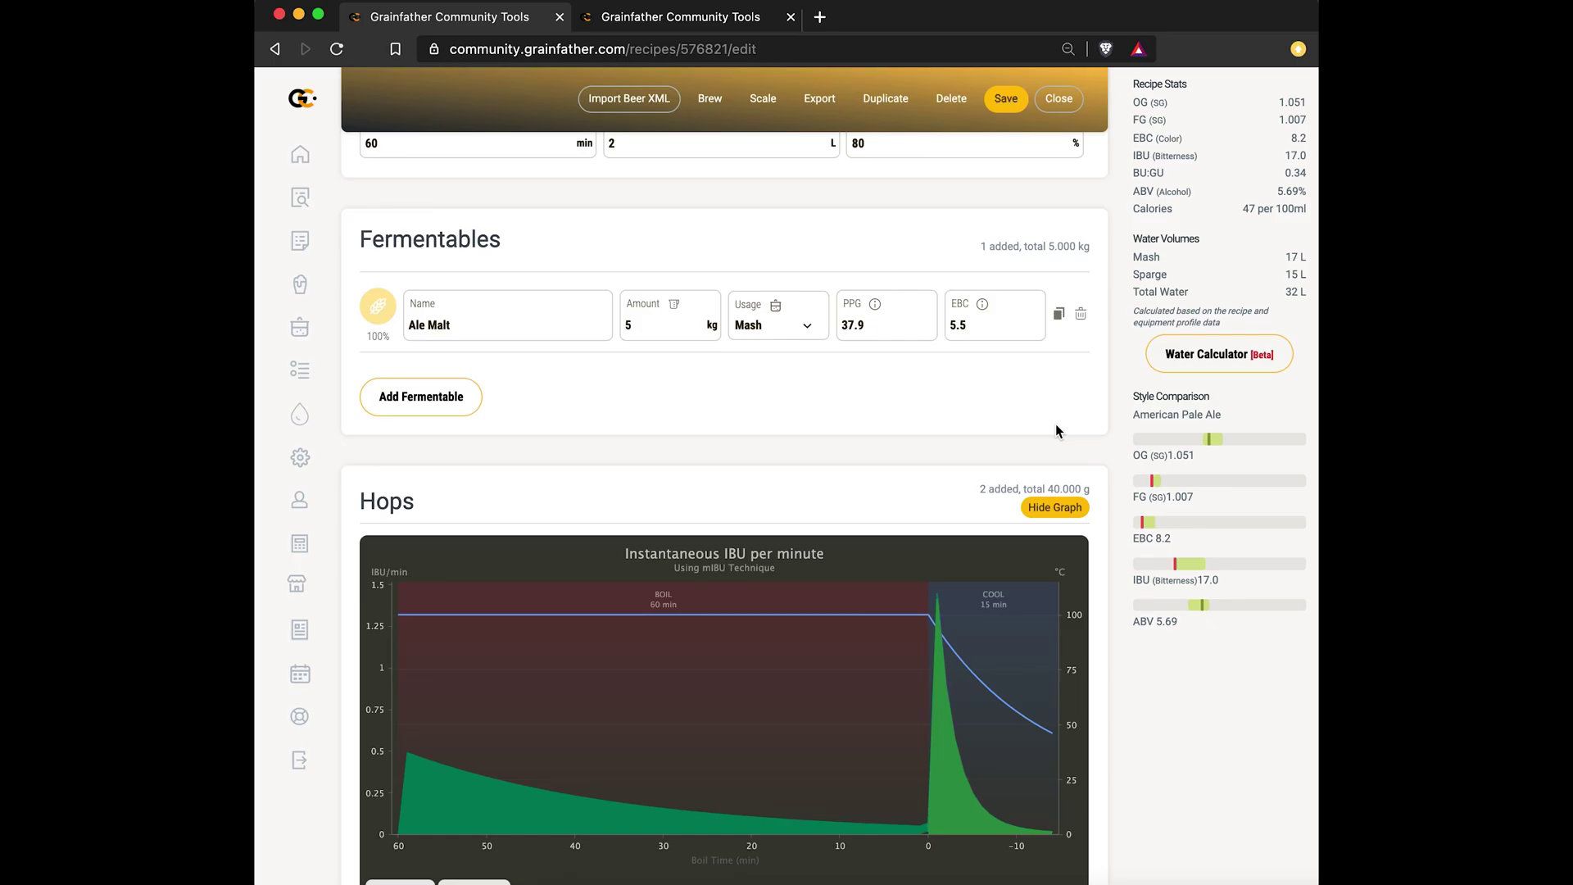
pyautogui.scroll(-3, 1056, 425)
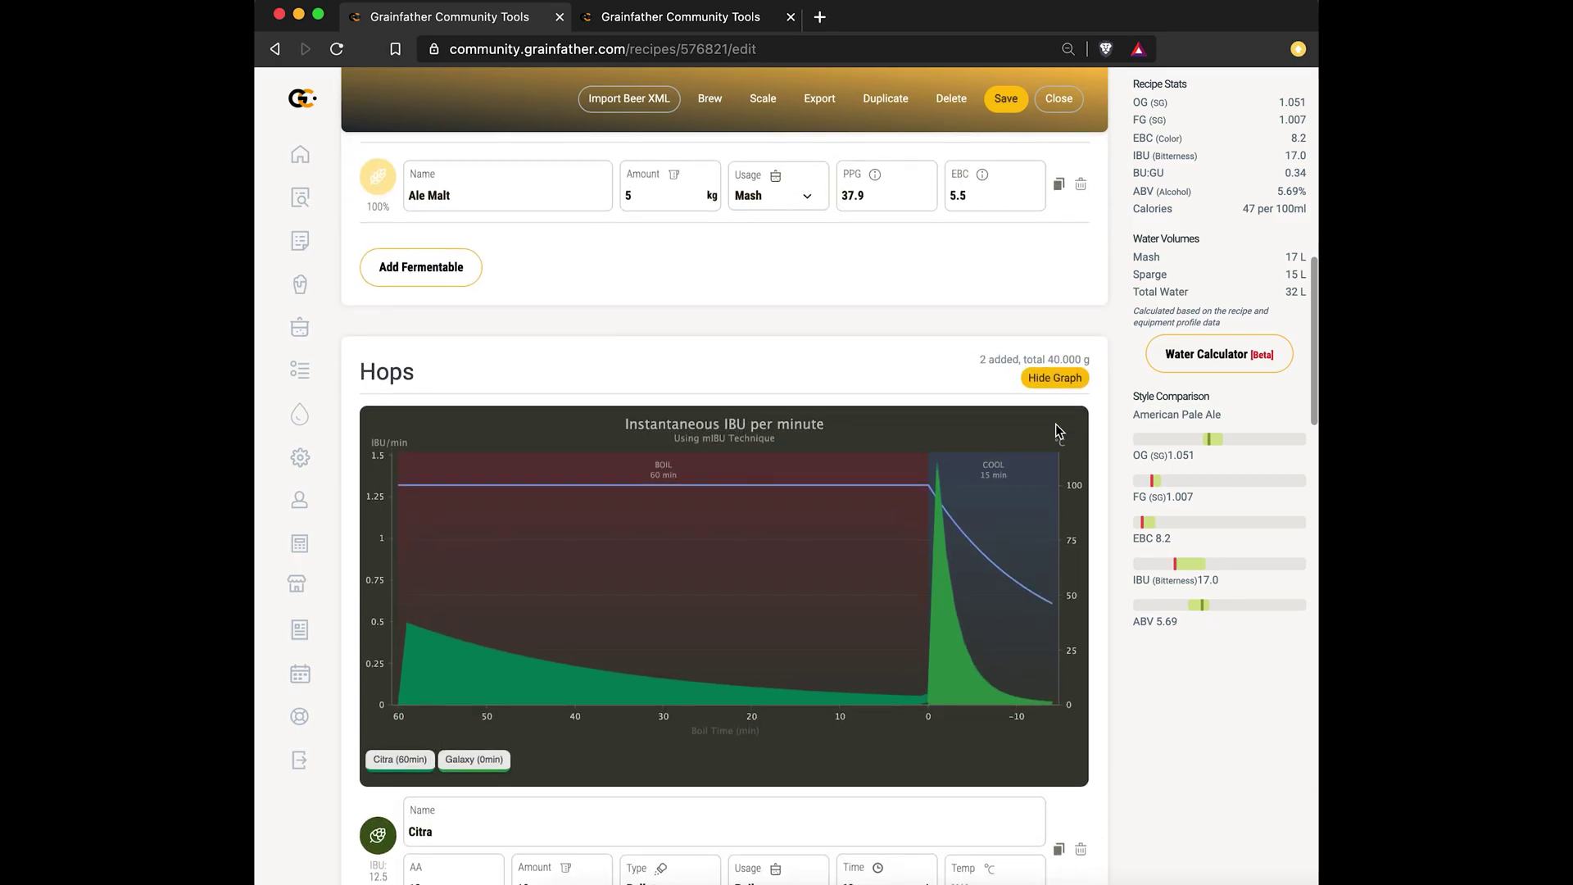
# - Switch the recipe's equipment to Grainfather G30 NoChill
pyautogui.scroll(5, 1057, 431)
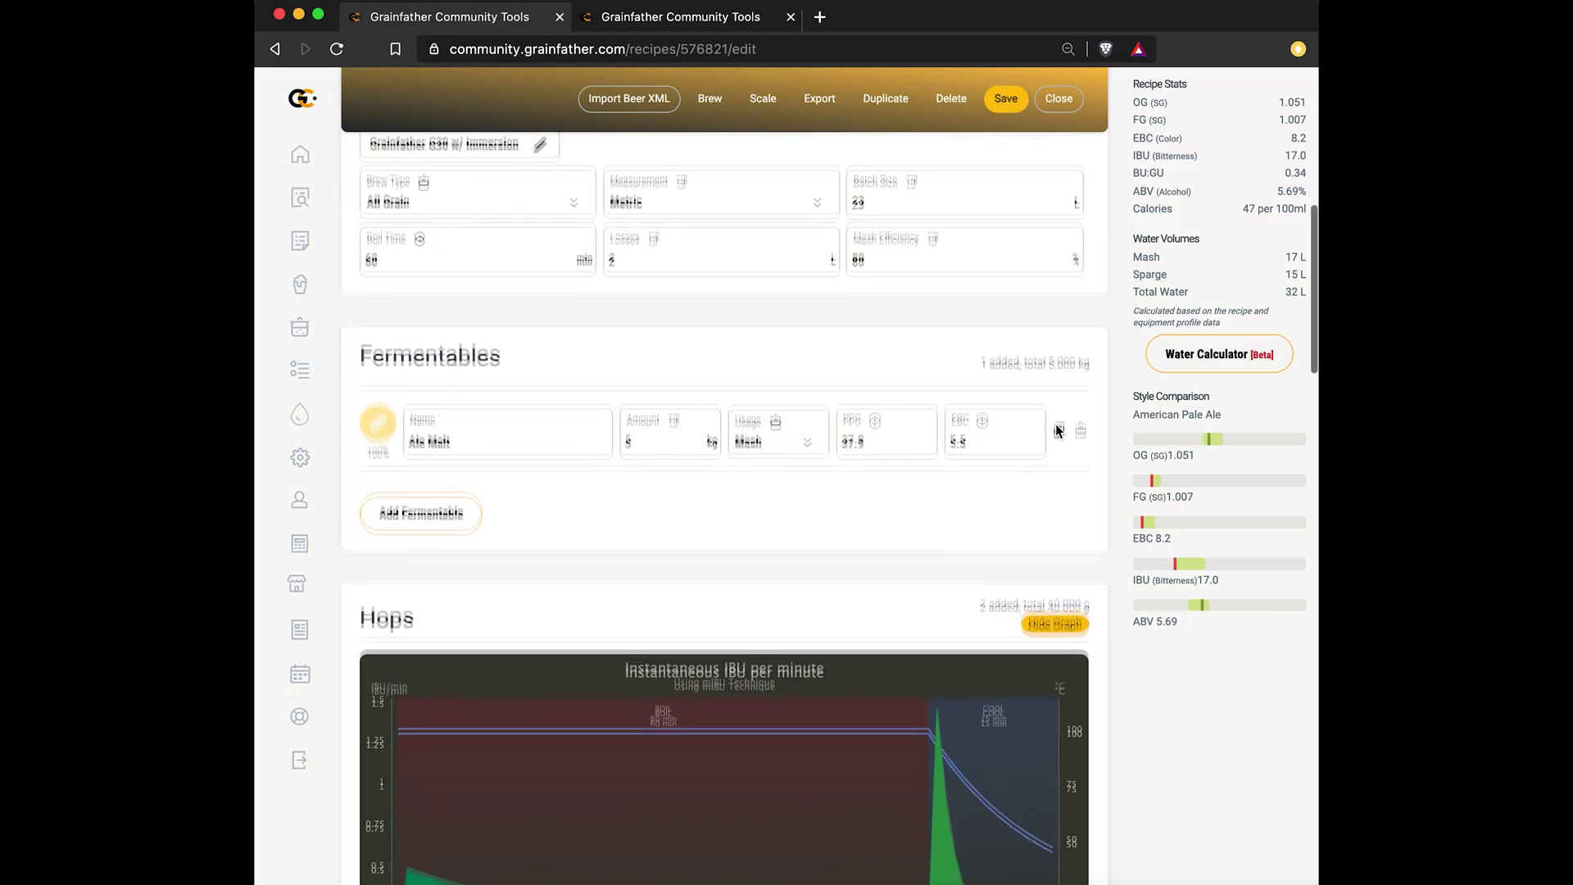
pyautogui.click(540, 289)
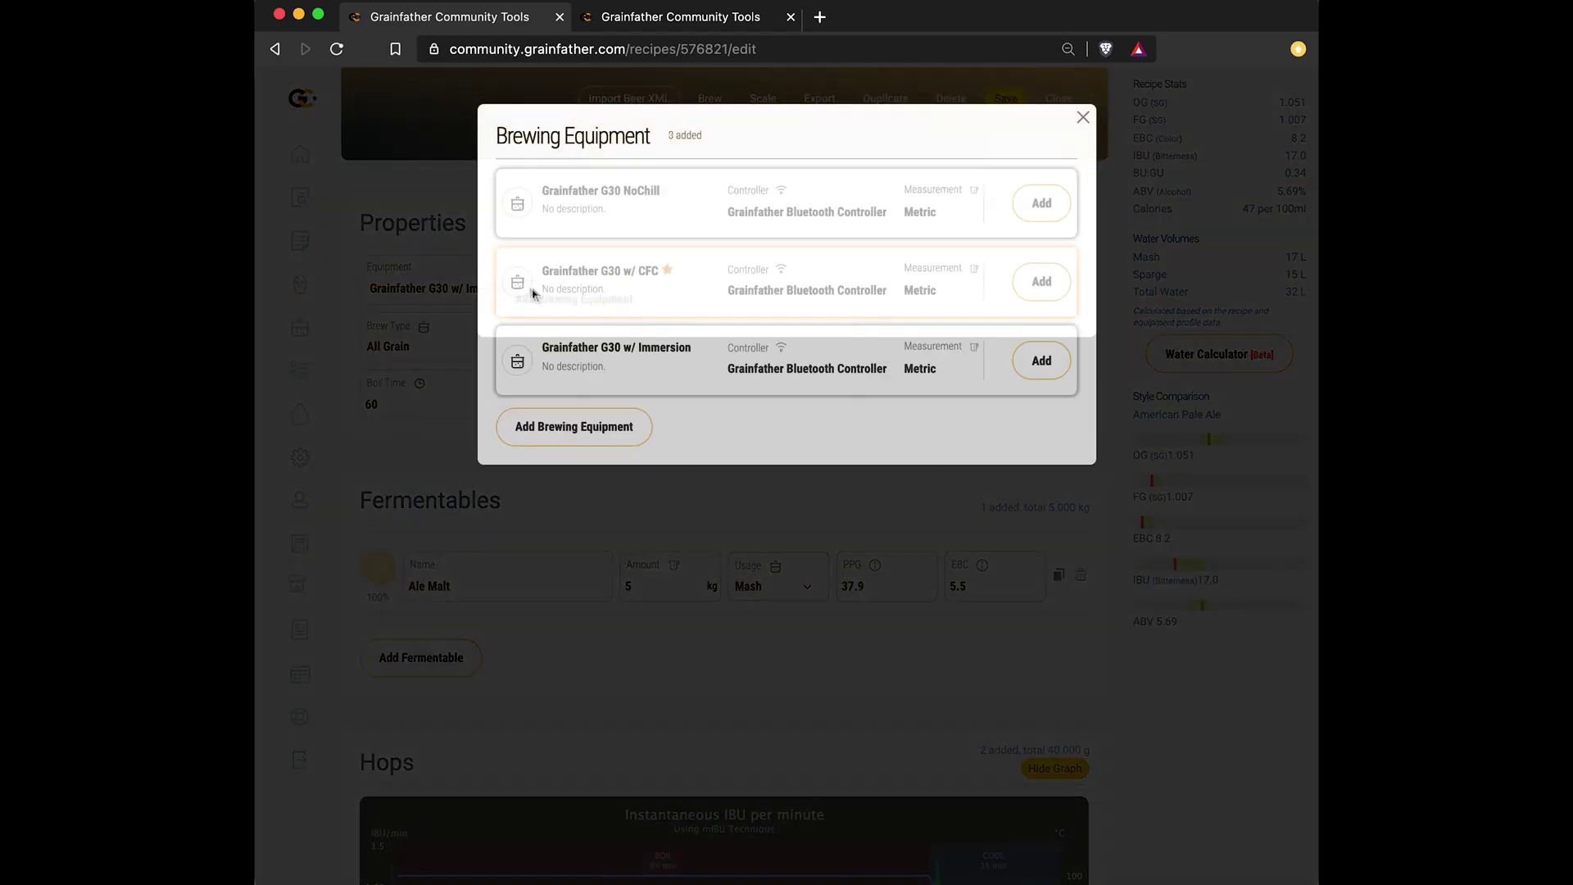
pyautogui.click(1055, 209)
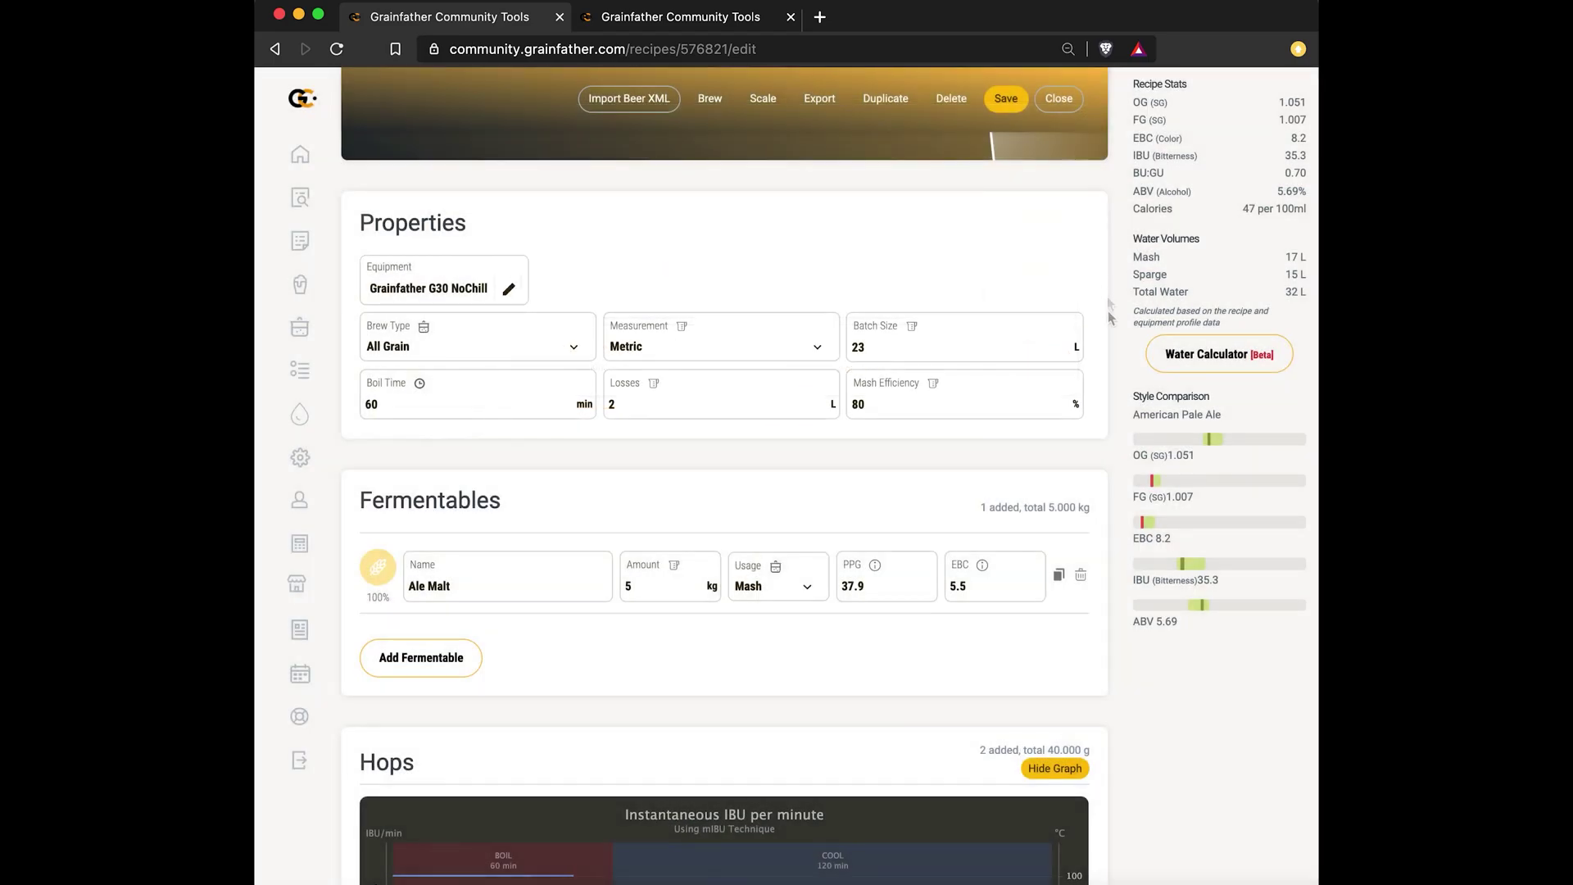
# - Examine the no-chill cooling phase in the hops IBU graph and switch the recipe's equipment to Grainfather G30 w/ CFC
pyautogui.scroll(-5, 1101, 367)
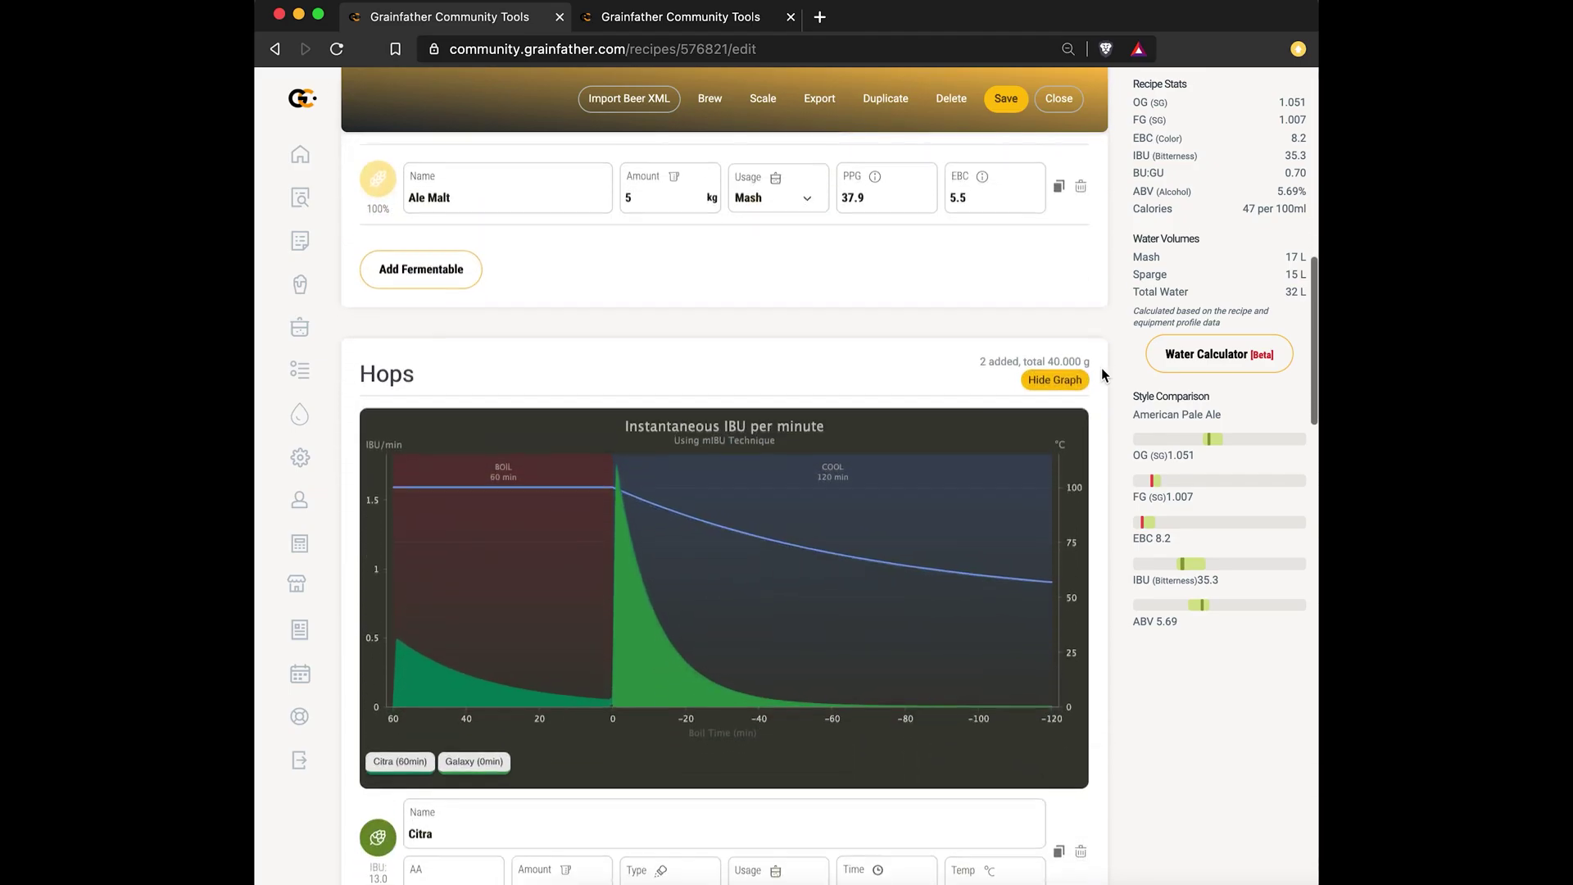
pyautogui.scroll(-1, 1101, 374)
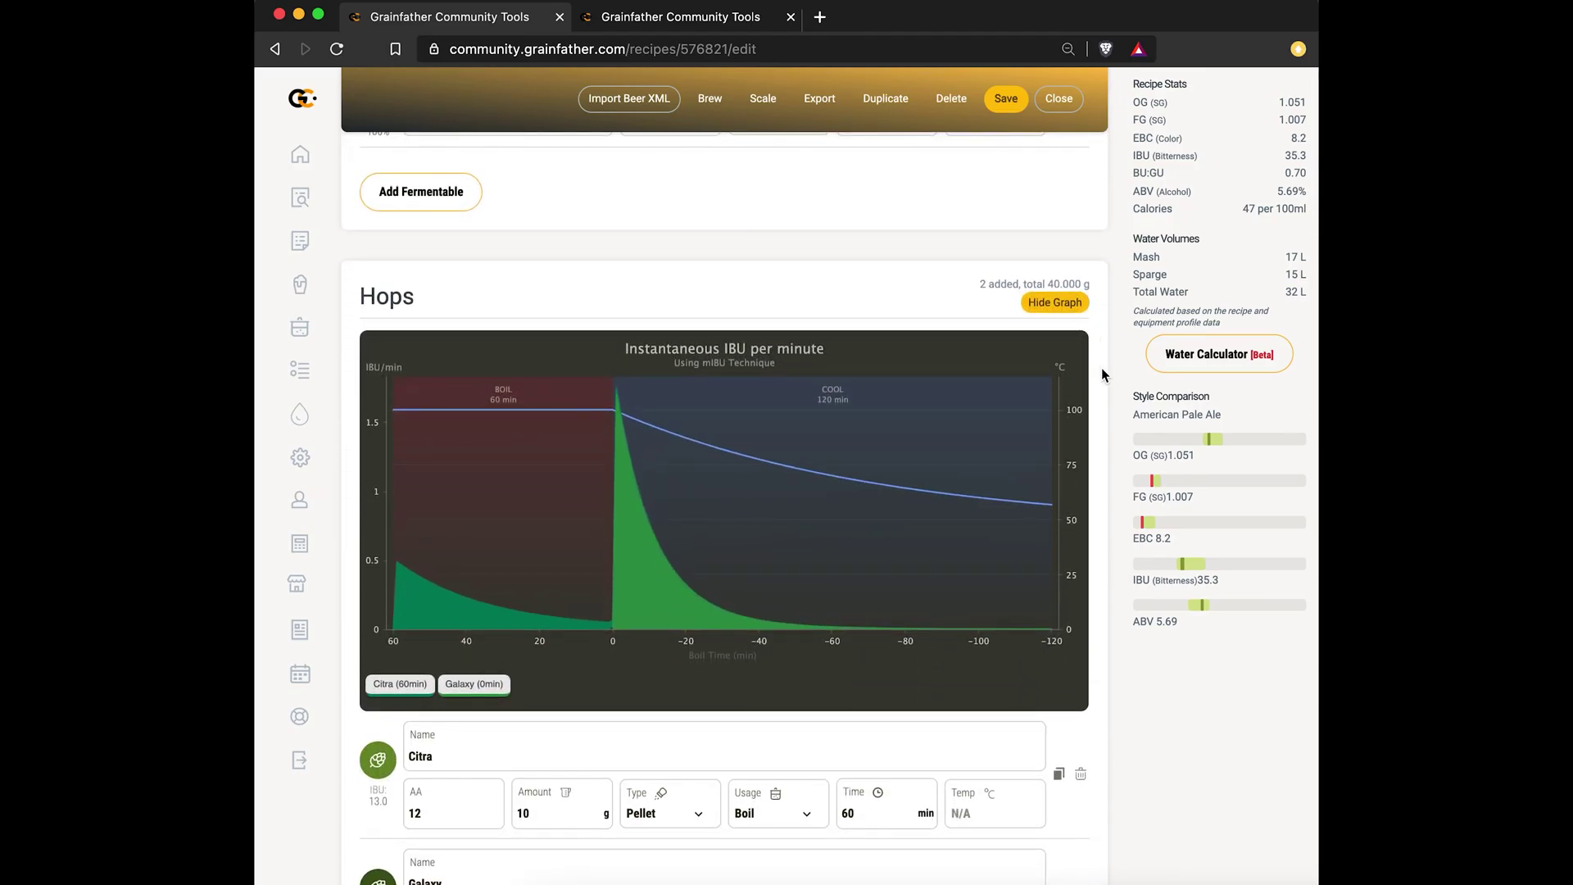
pyautogui.scroll(-5, 1102, 374)
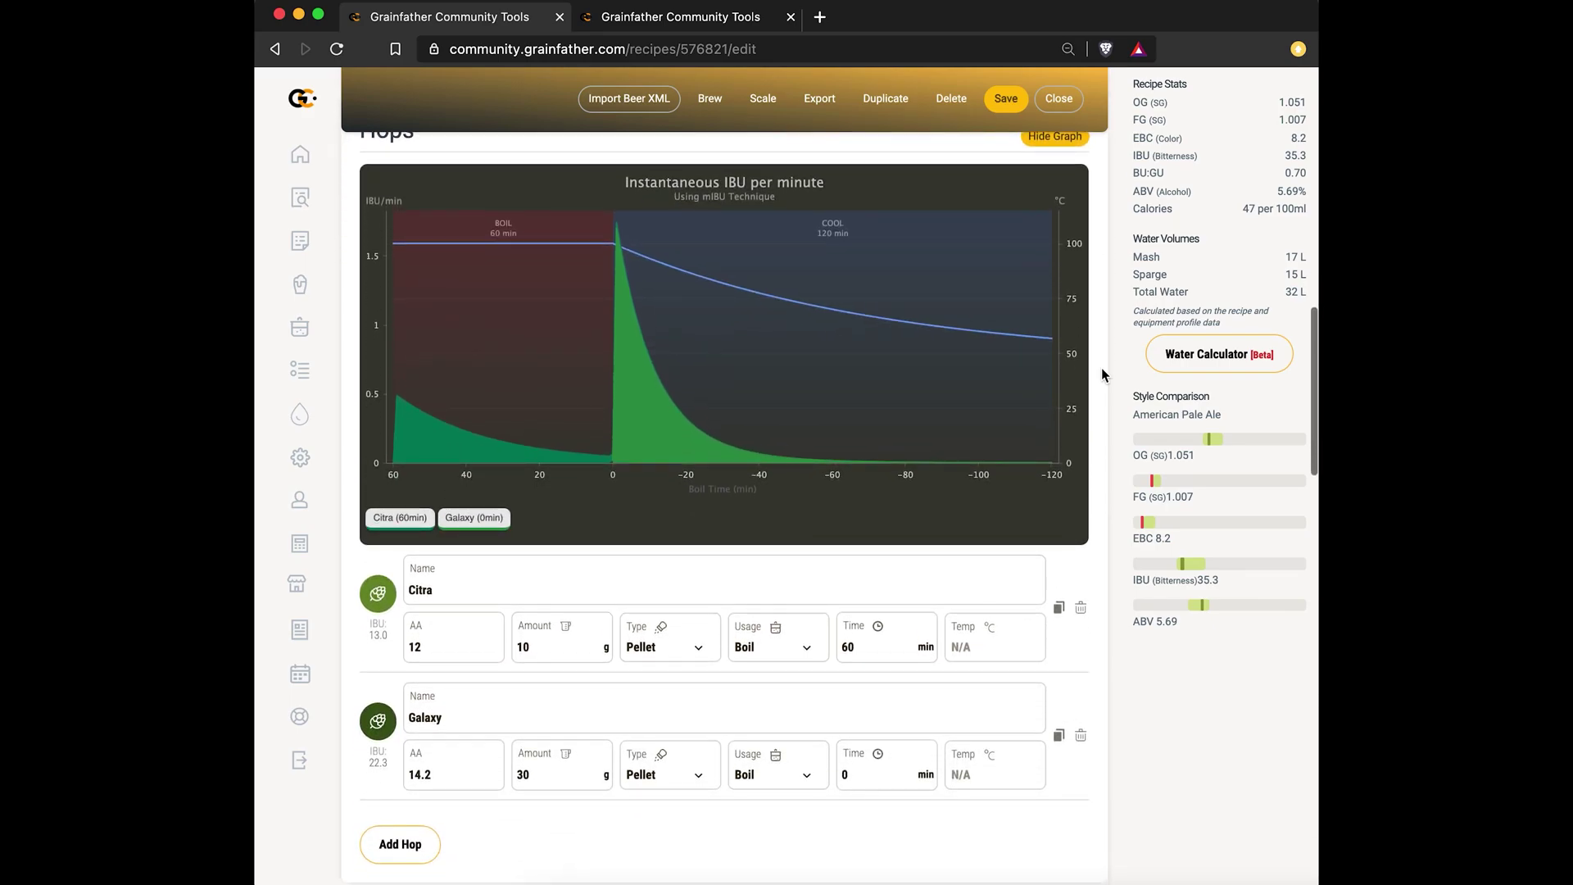
pyautogui.scroll(10, 1102, 375)
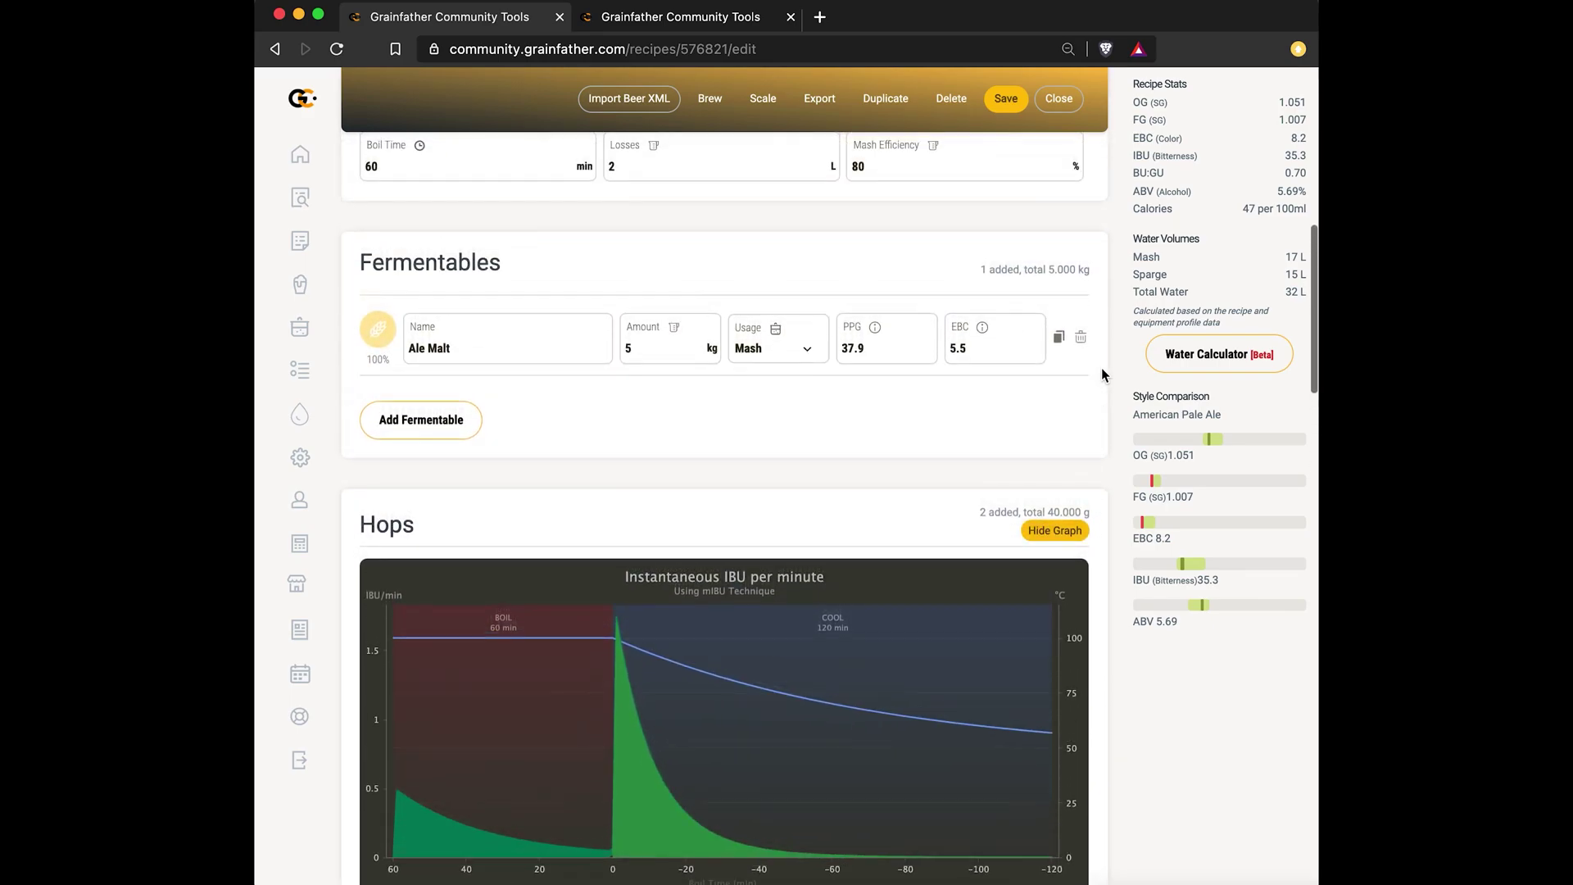
pyautogui.scroll(3, 1101, 374)
pyautogui.click(507, 165)
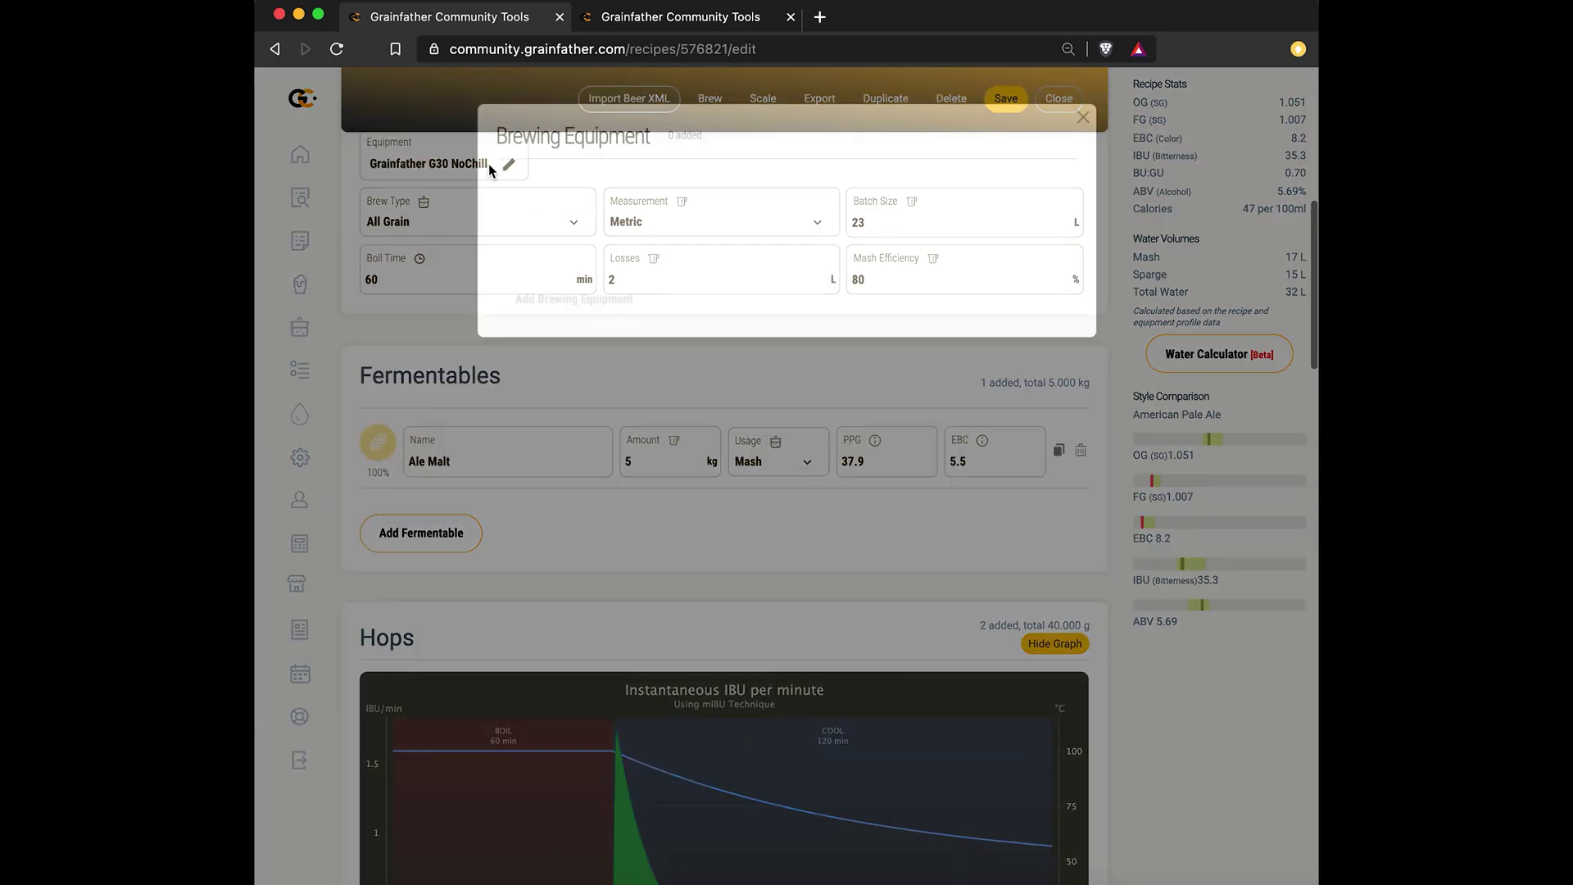
pyautogui.click(1057, 291)
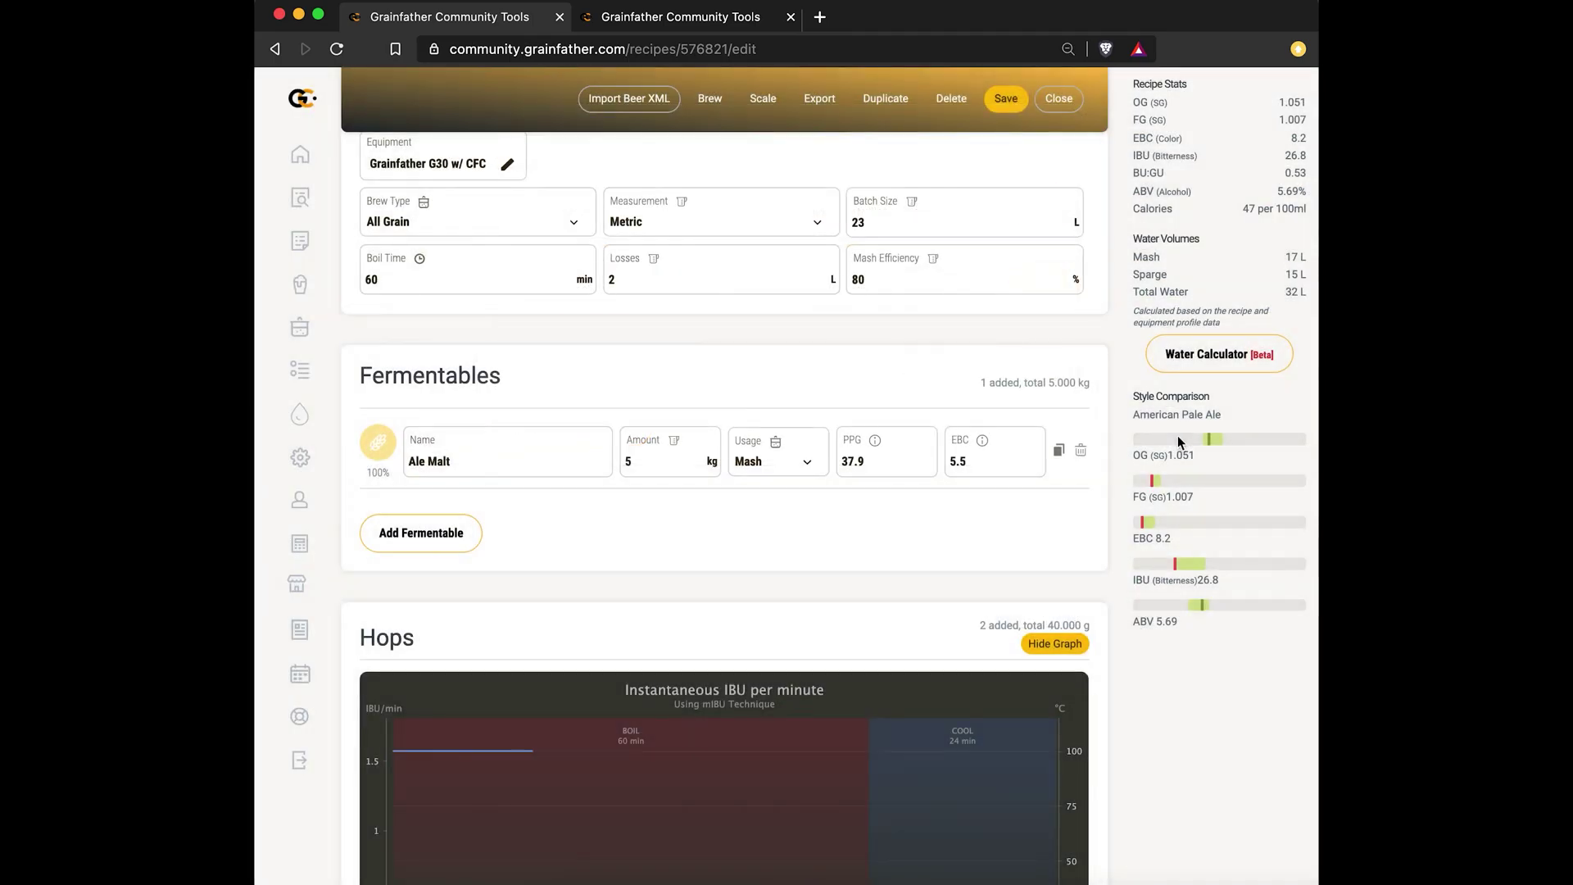
# - Change the Galaxy hop's usage from Boil to Hop Stand
pyautogui.scroll(-10, 1159, 522)
pyautogui.scroll(-3, 1158, 521)
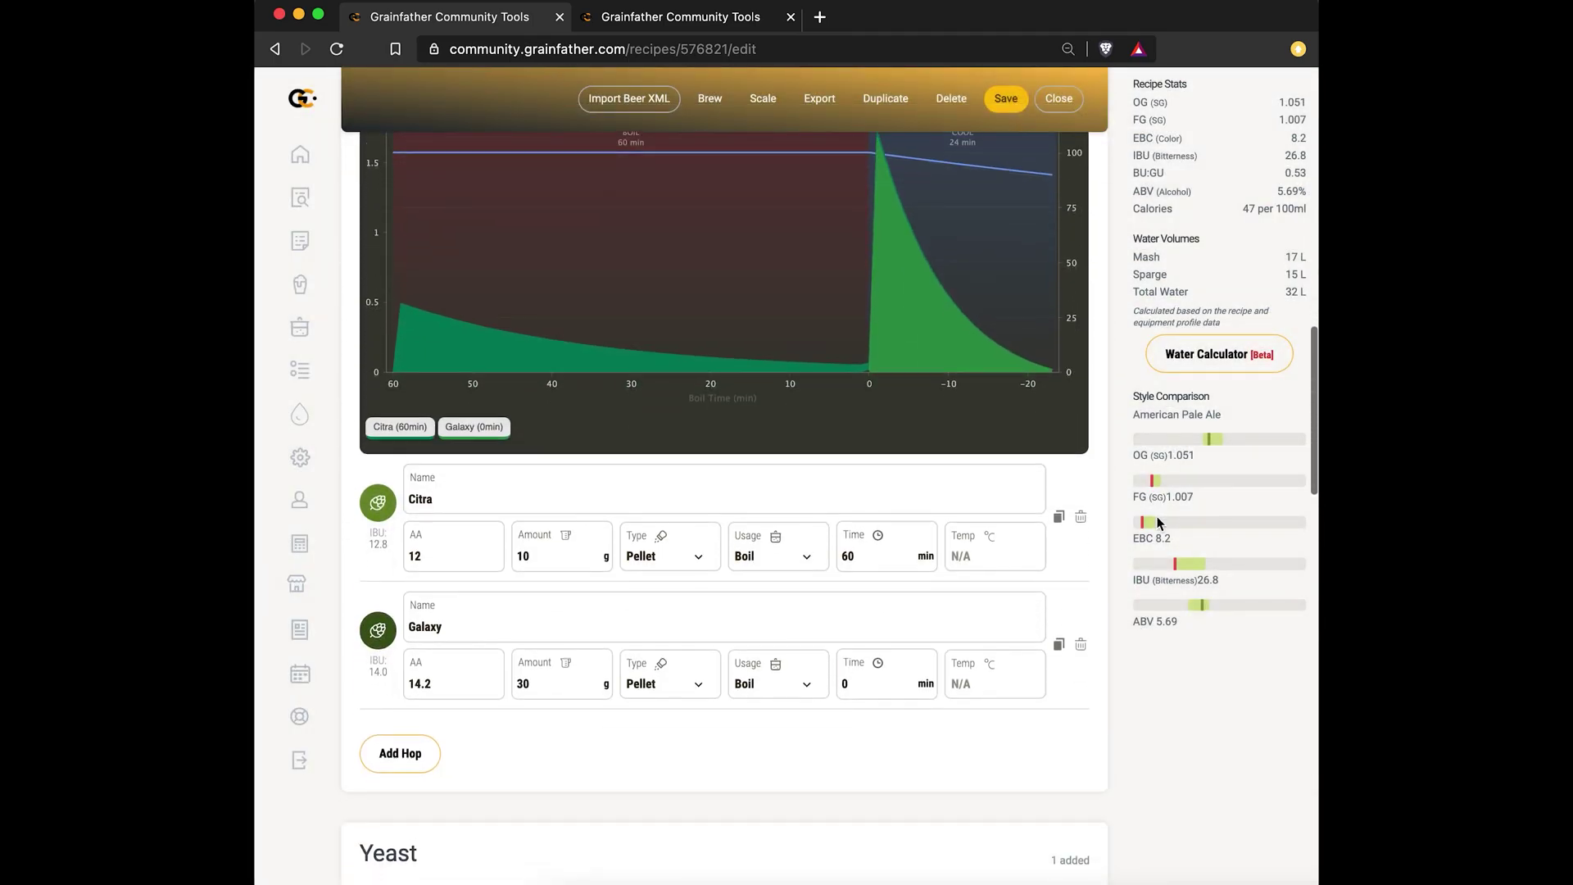
pyautogui.click(804, 661)
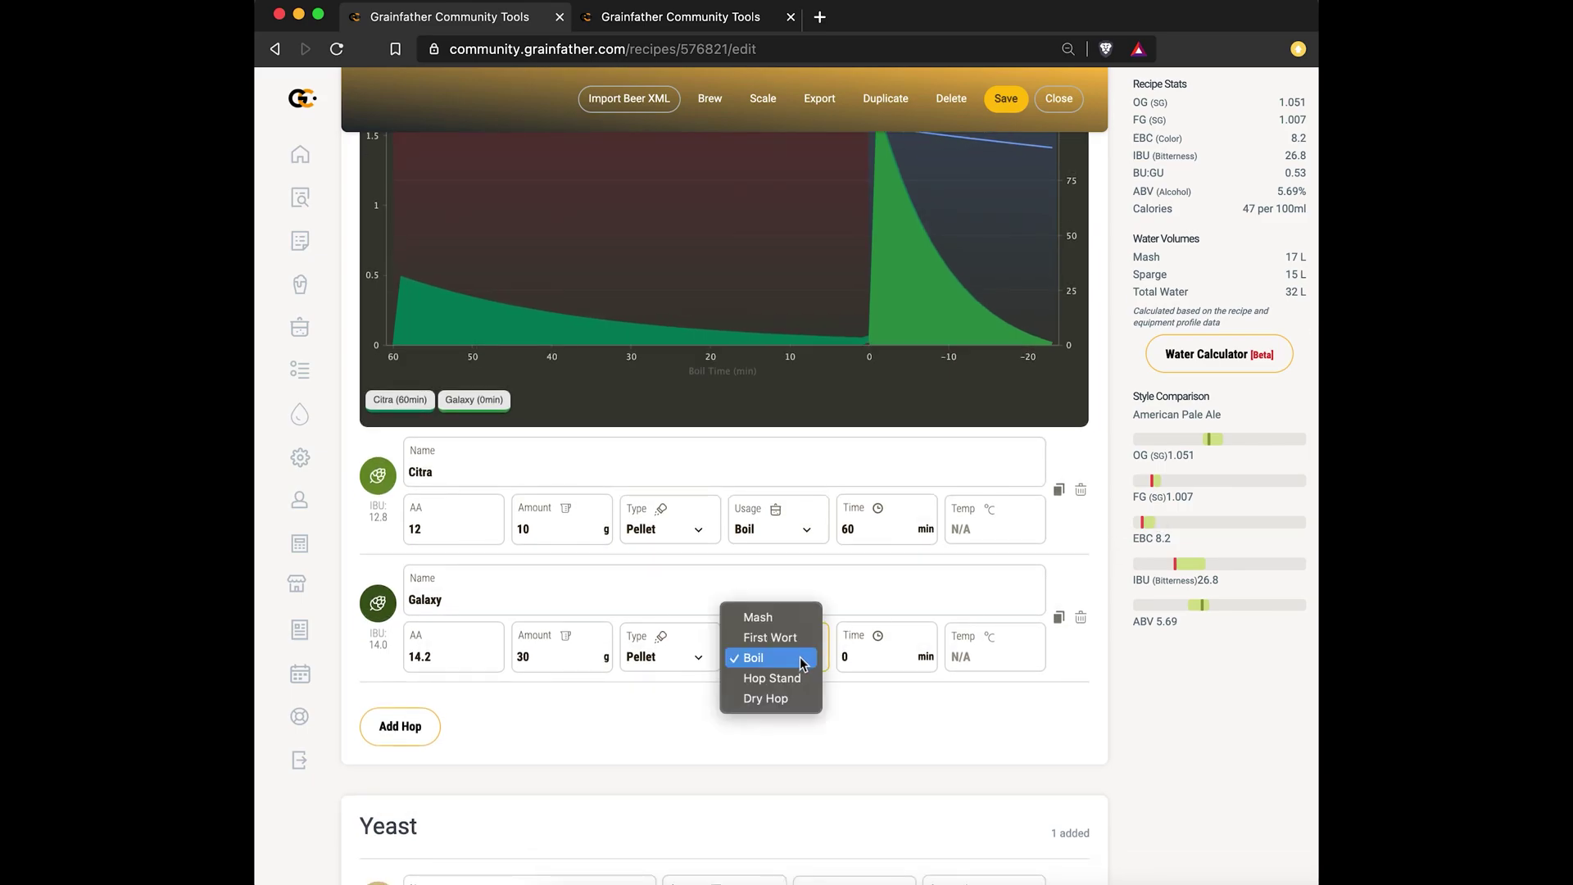
pyautogui.press('Return')
pyautogui.scroll(2, 1168, 658)
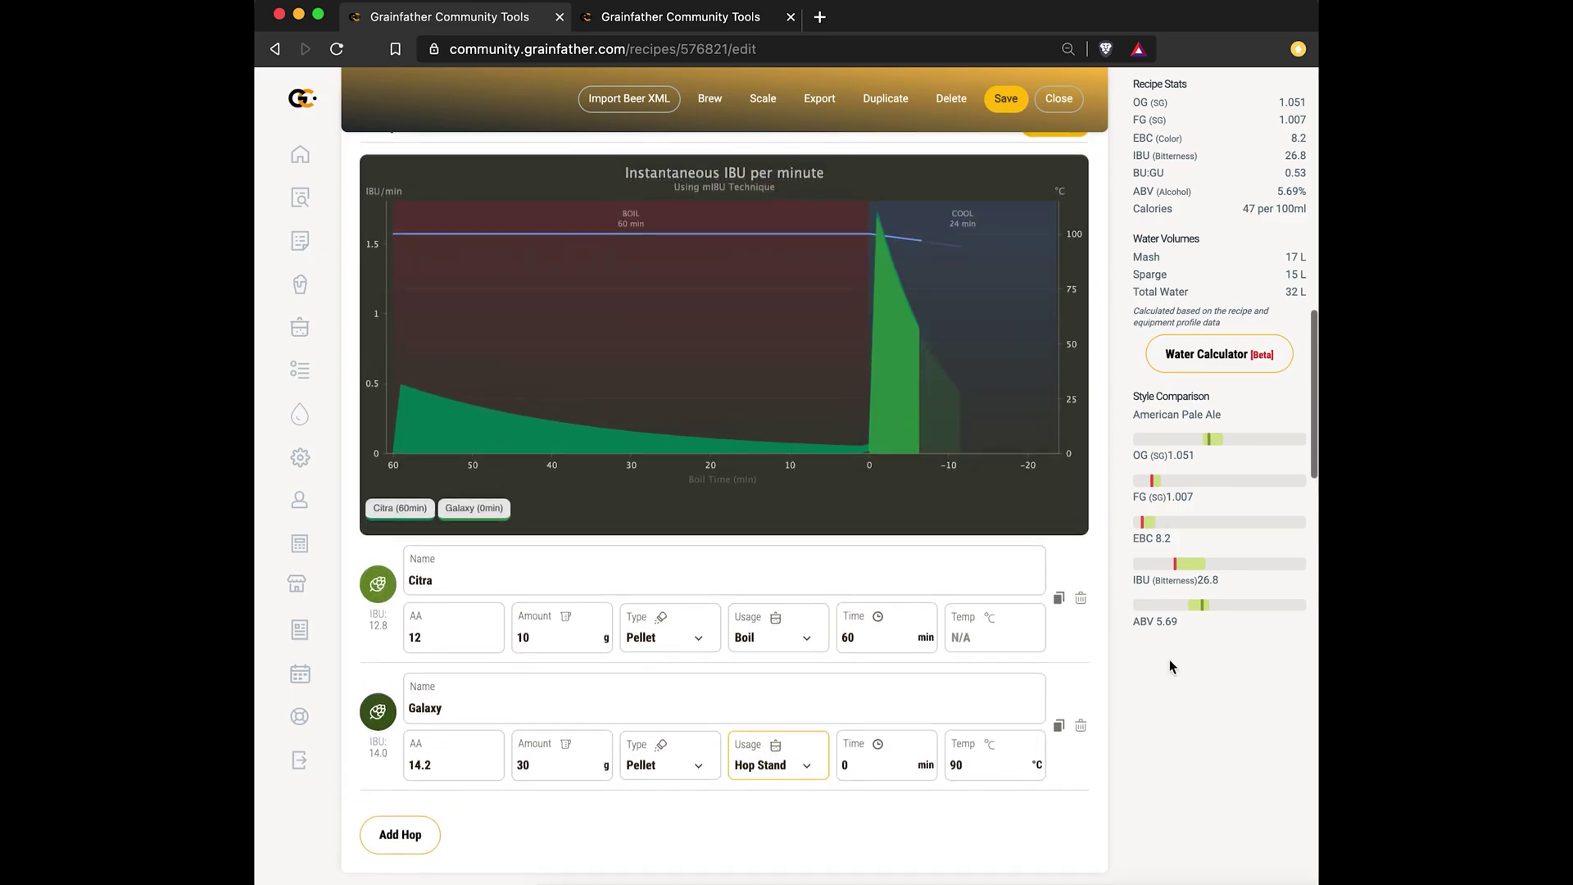
# - Set the Galaxy hop stand's time to 20 min and its temperature to 99 °C
pyautogui.doubleClick(846, 759)
pyautogui.write('20')
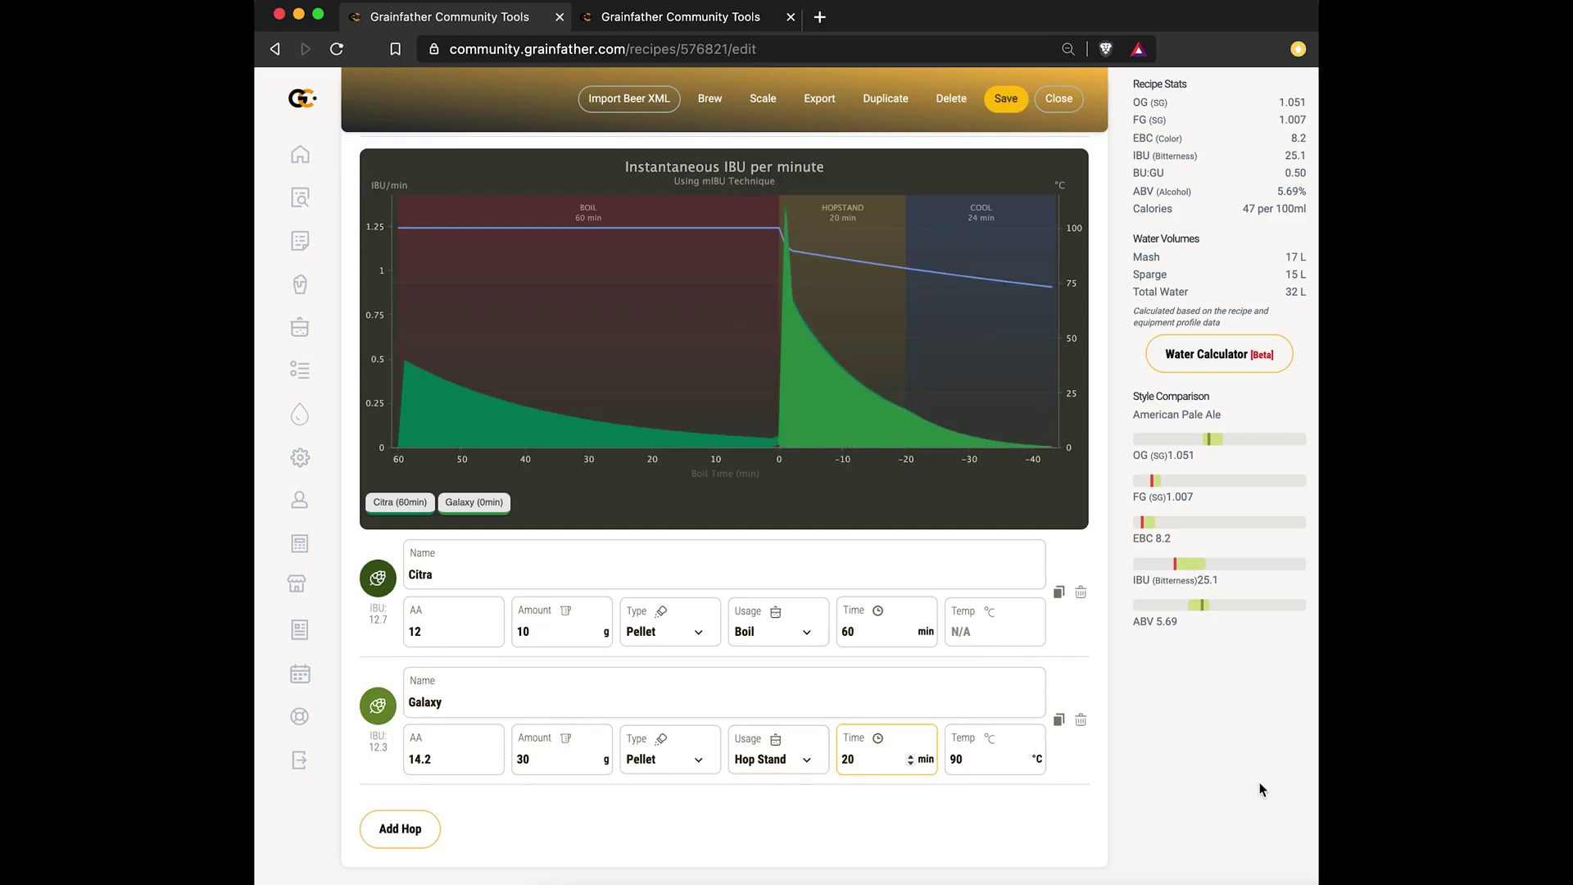
pyautogui.click(1114, 755)
pyautogui.doubleClick(977, 758)
pyautogui.write('99')
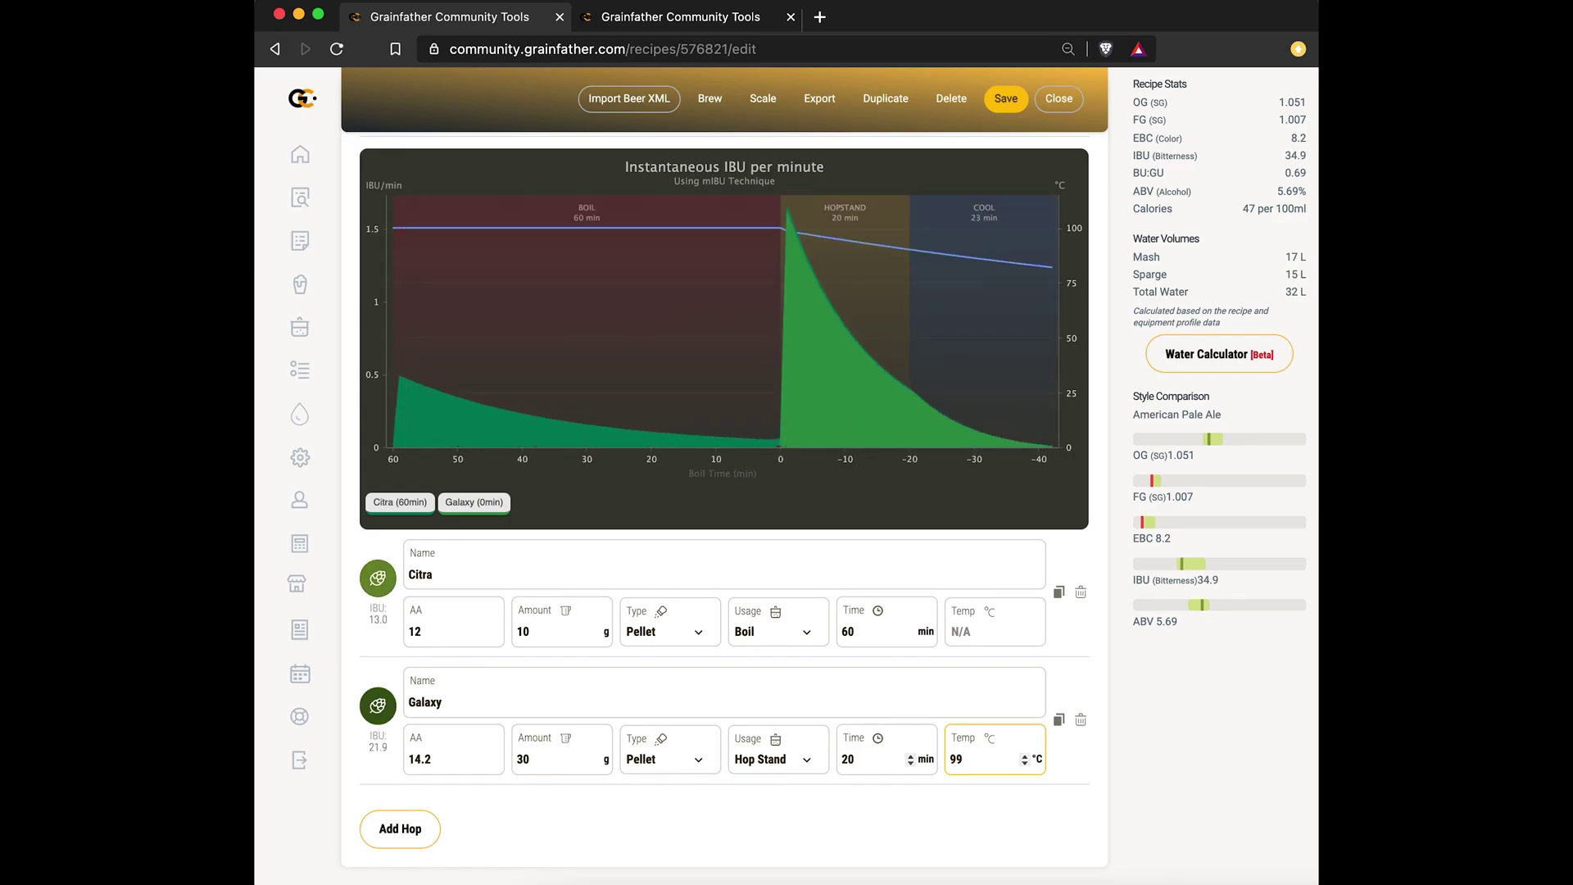
# - Try a 70 °C hop stand temperature for Galaxy to compare the IBU graph, and return it to 99 °C
pyautogui.doubleClick(956, 758)
pyautogui.write('70')
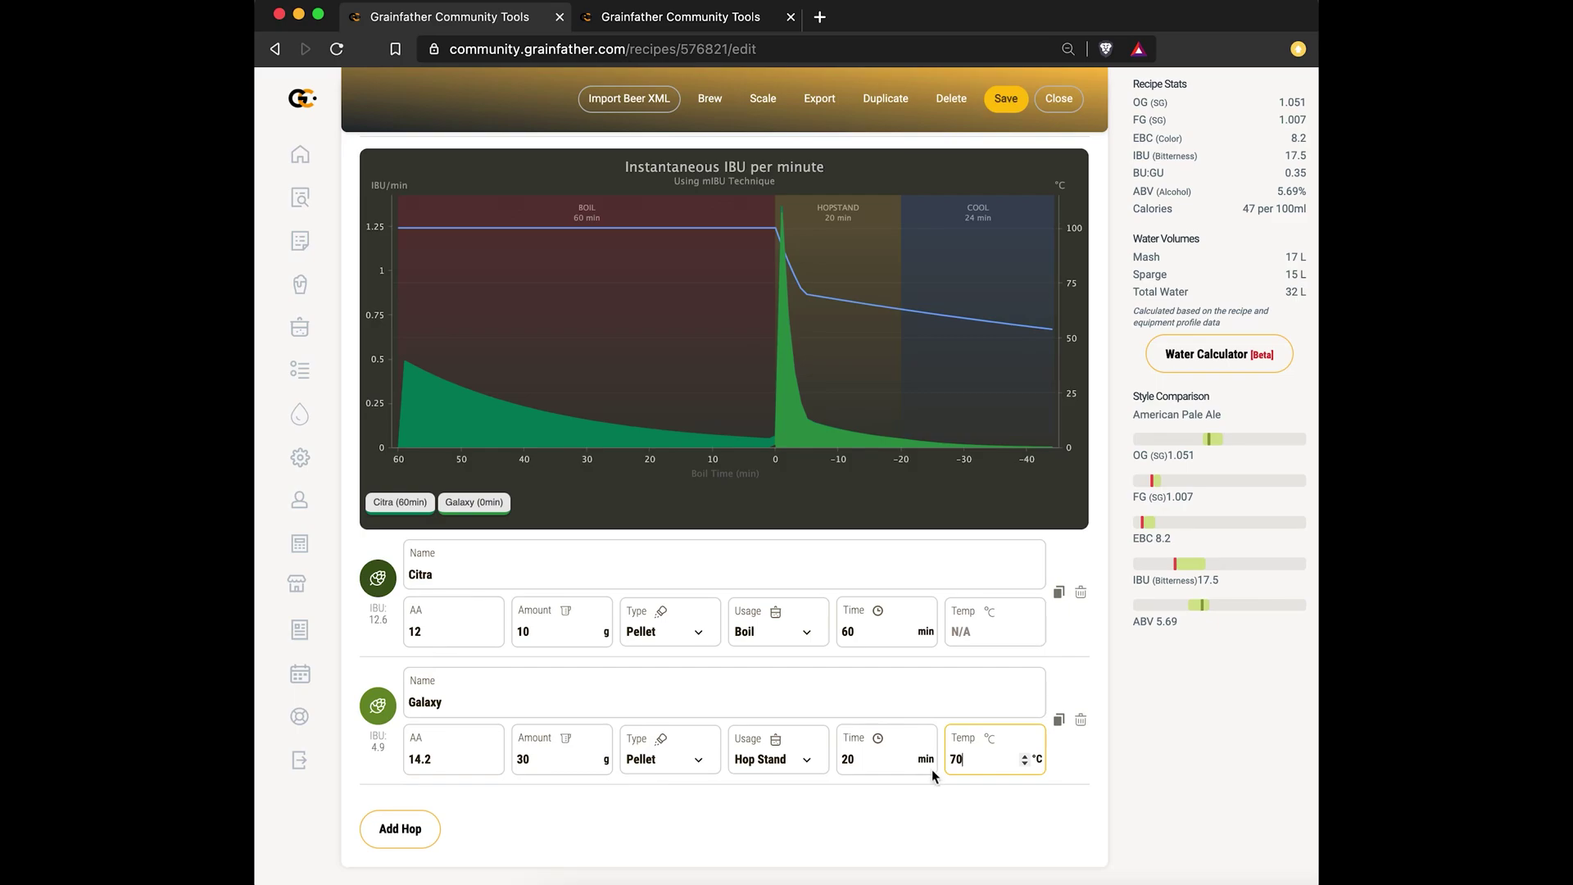
pyautogui.press('super+a')
pyautogui.write('99')
pyautogui.click(1127, 748)
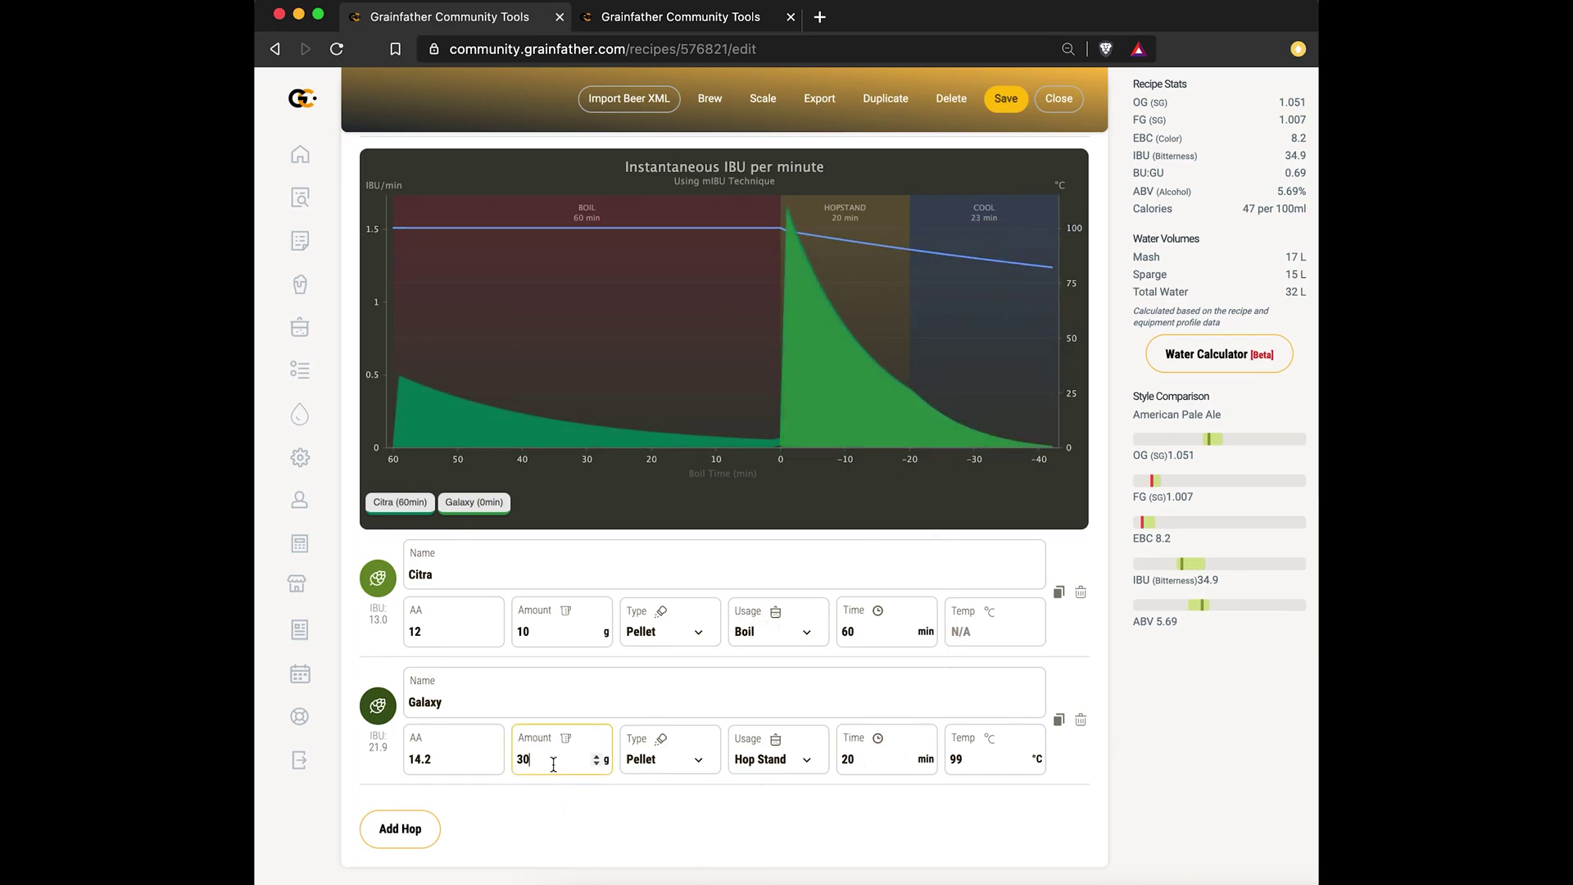
# - Set the Galaxy hop's amount to 100 g and save the recipe
pyautogui.press('BackSpace')
pyautogui.press('BackSpace')
pyautogui.write('100')
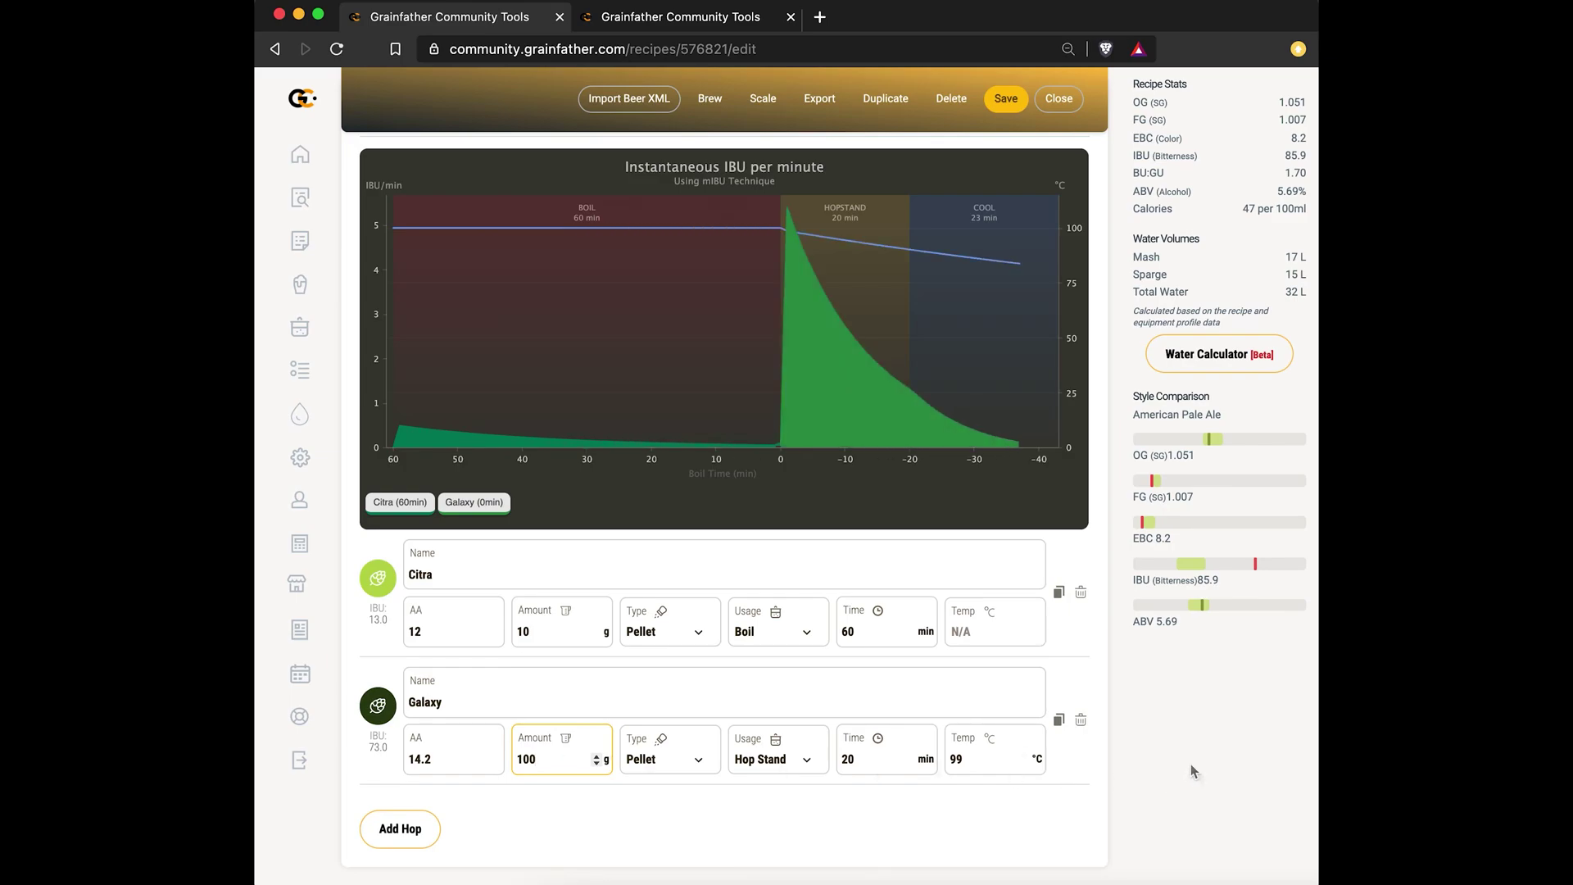
pyautogui.click(1163, 744)
pyautogui.click(1006, 98)
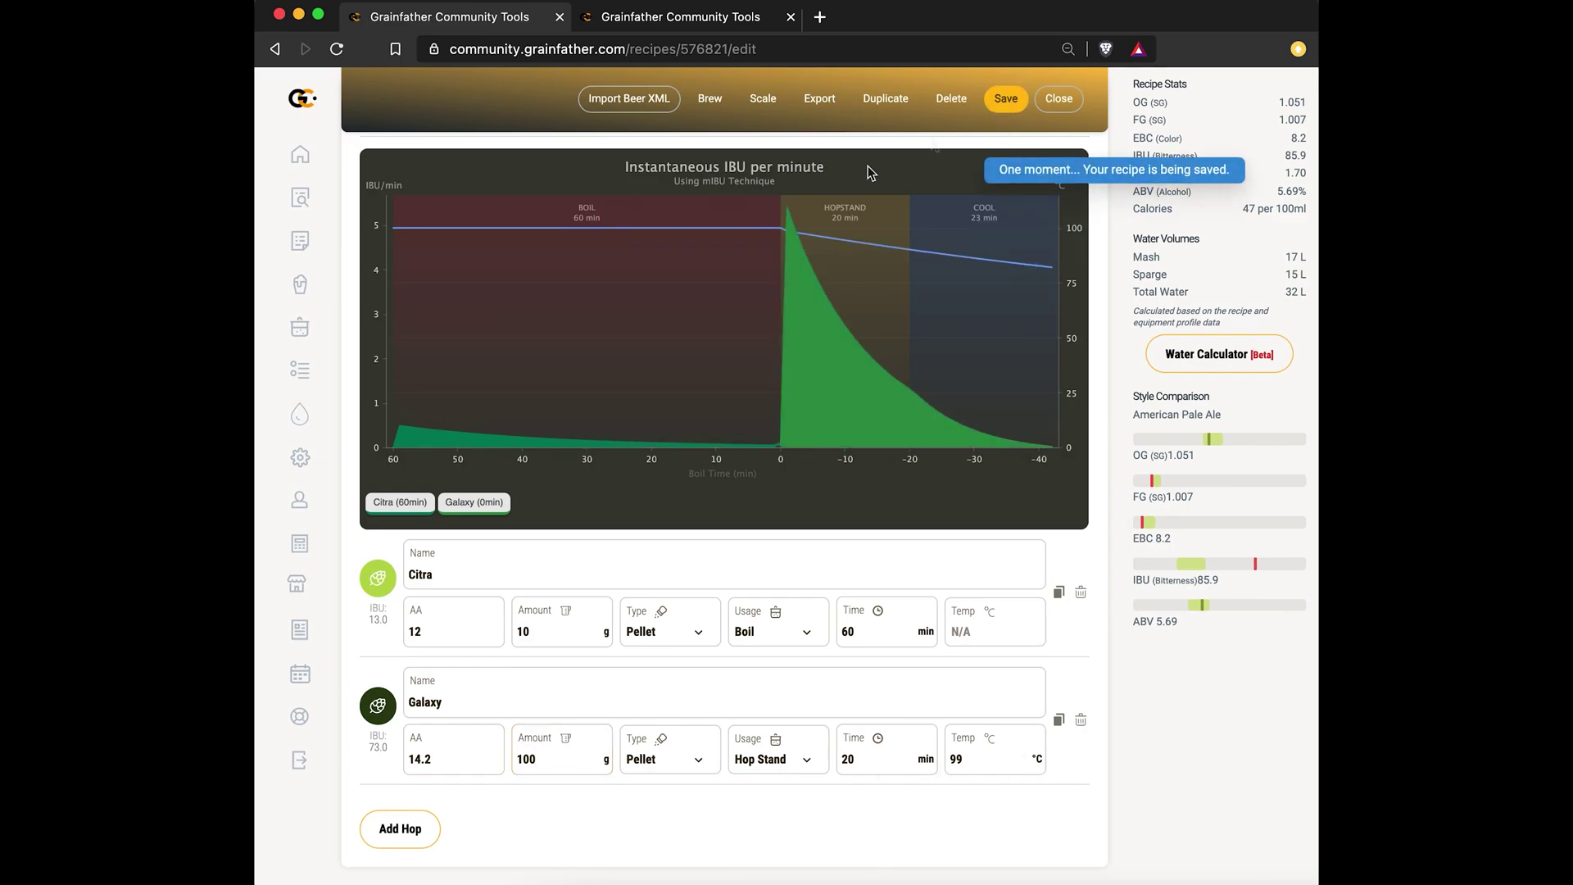